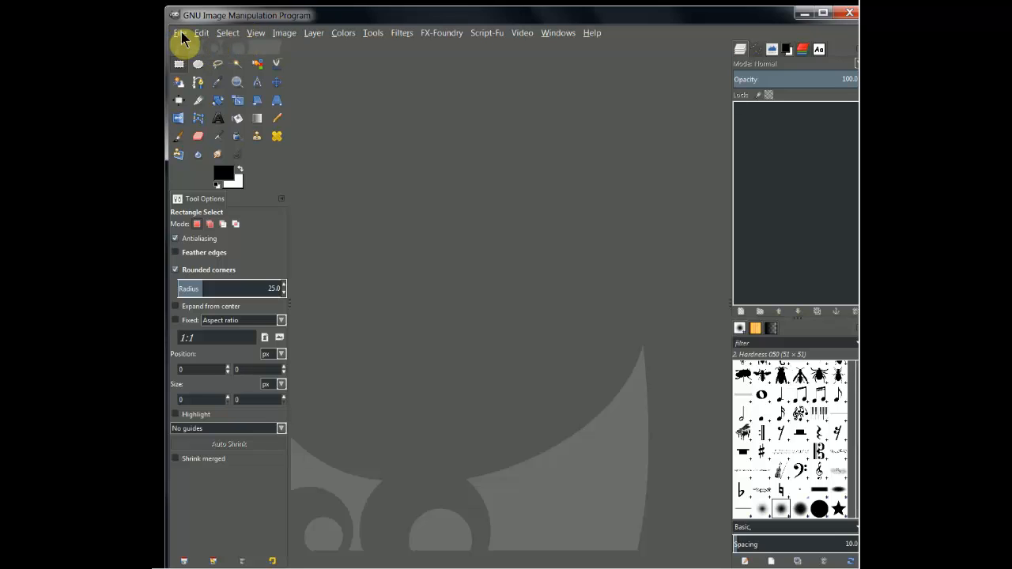
{"action": "left_click", "coordinate": [182, 35]}
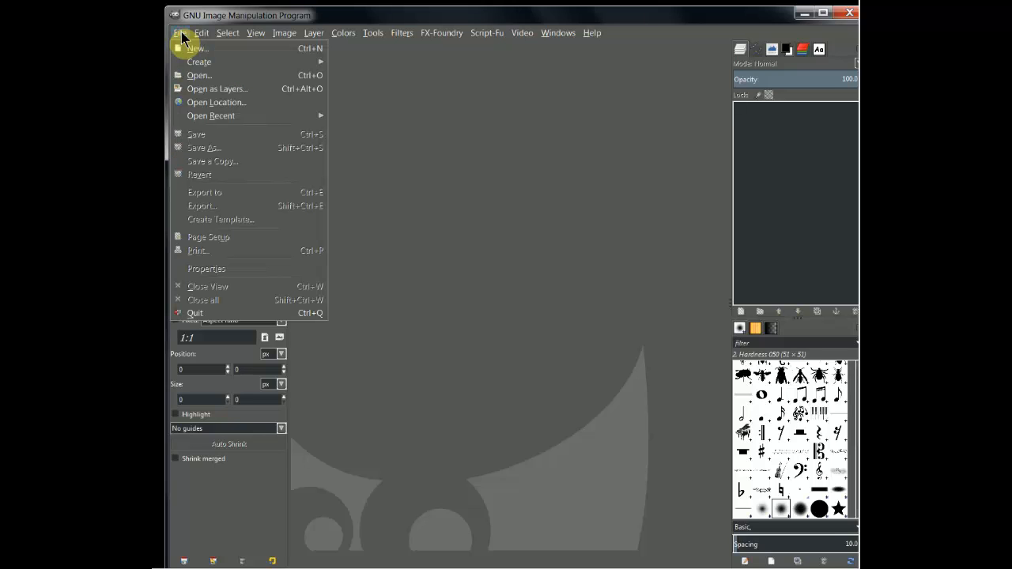
{"action": "left_click", "coordinate": [215, 78]}
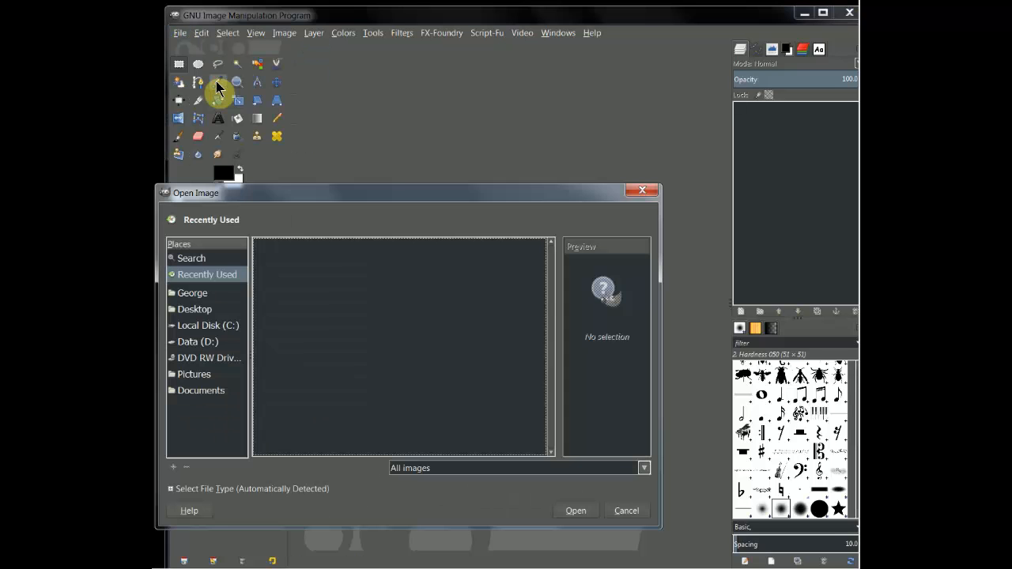
{"action": "left_click", "coordinate": [628, 511]}
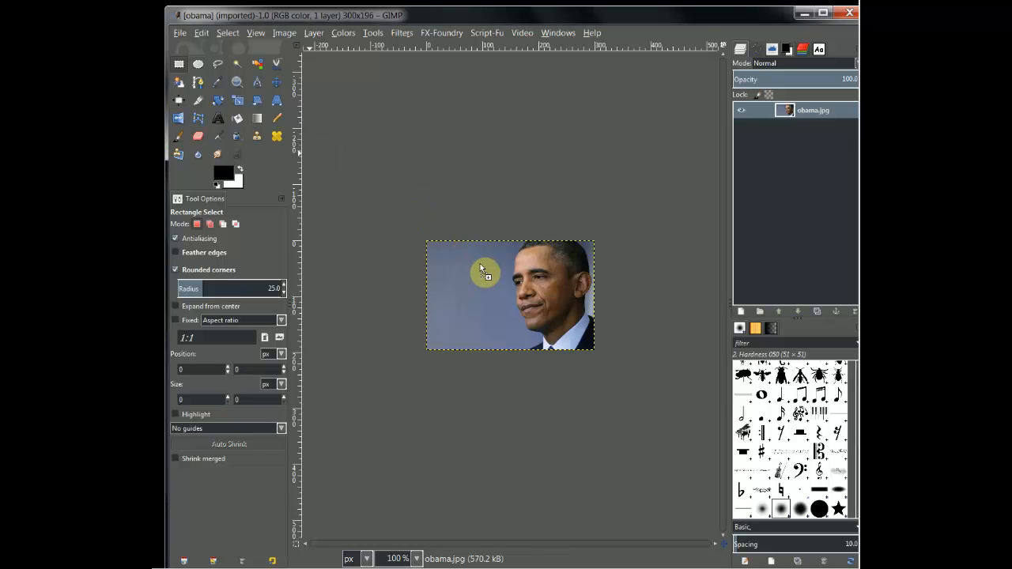
Add obama.jpg as a second layer in the open image and undo that addition
{"action": "key", "text": "ctrl+shift+d"}
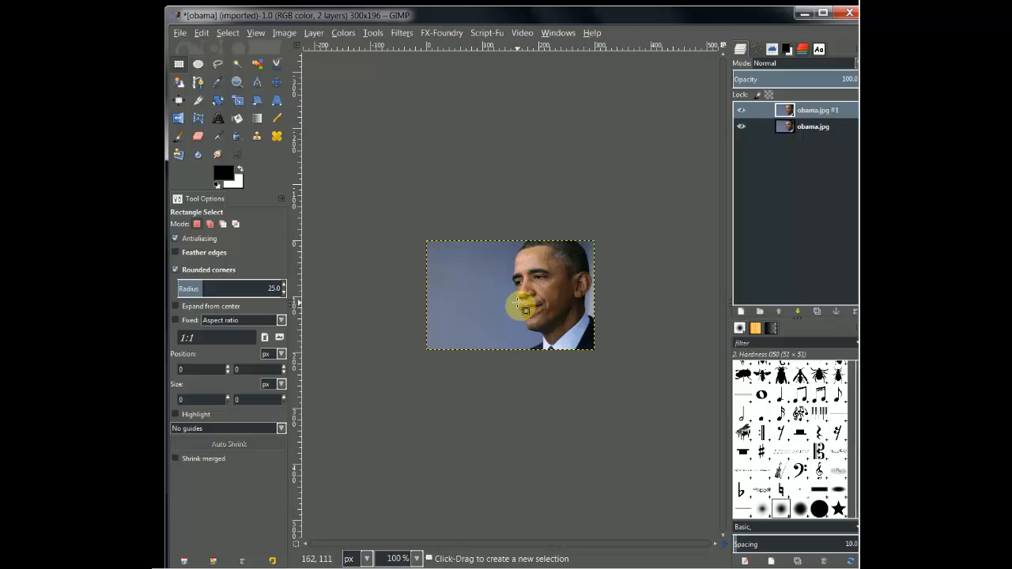
{"action": "key", "text": "ctrl"}
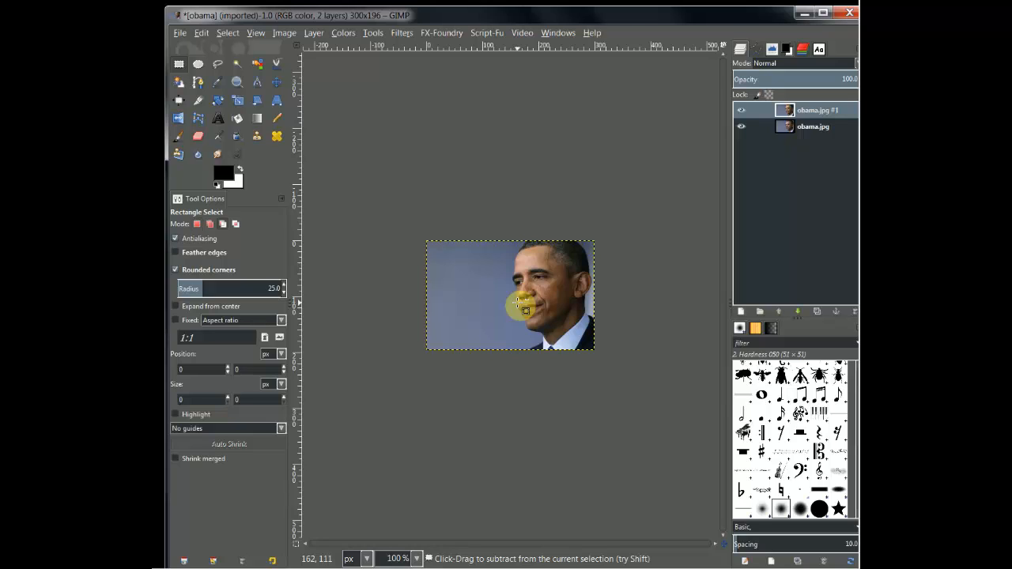
{"action": "key", "text": "ctrl+z"}
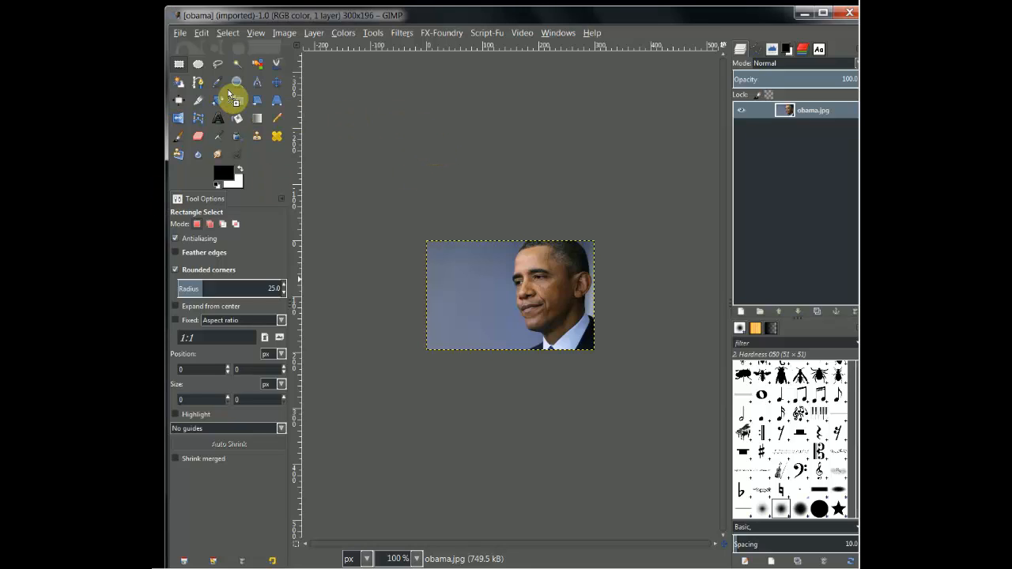
Open obama.jpg again as a separate image, switch between the two open images, and close the second copy
{"action": "left_click_drag", "start_coordinate": [230, 102], "coordinate": [230, 102]}
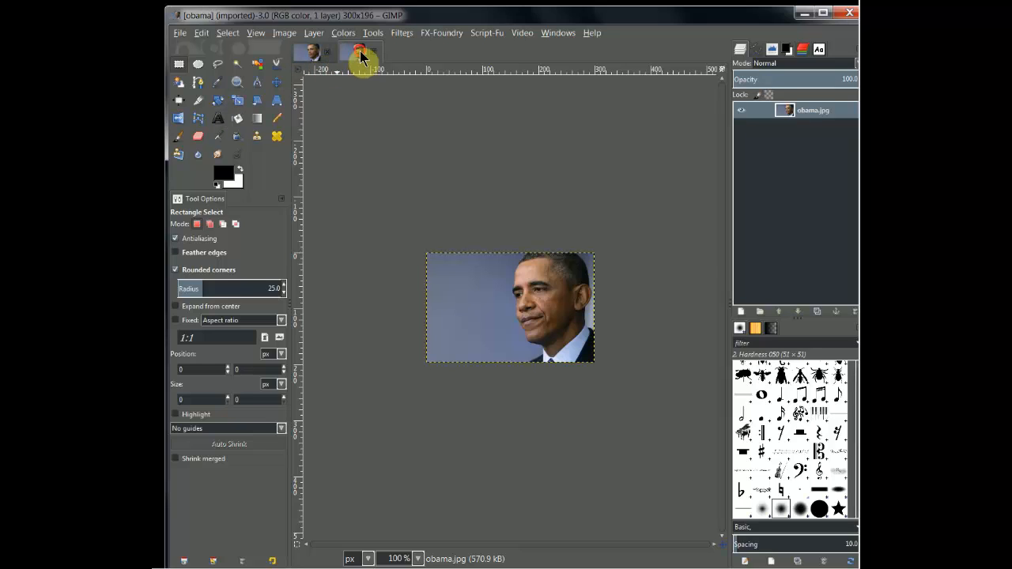
{"action": "left_click", "coordinate": [314, 53]}
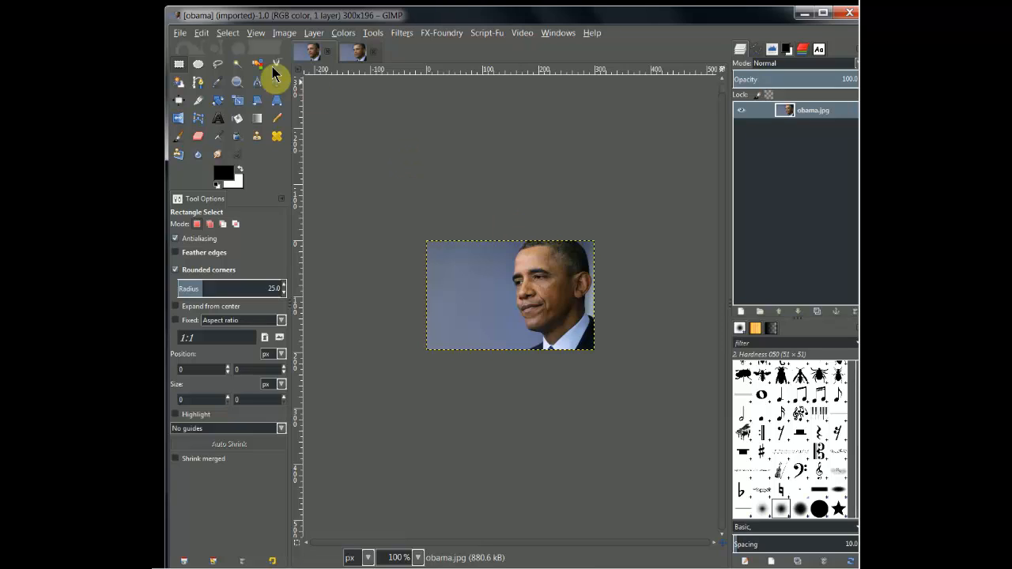
{"action": "left_click", "coordinate": [352, 52]}
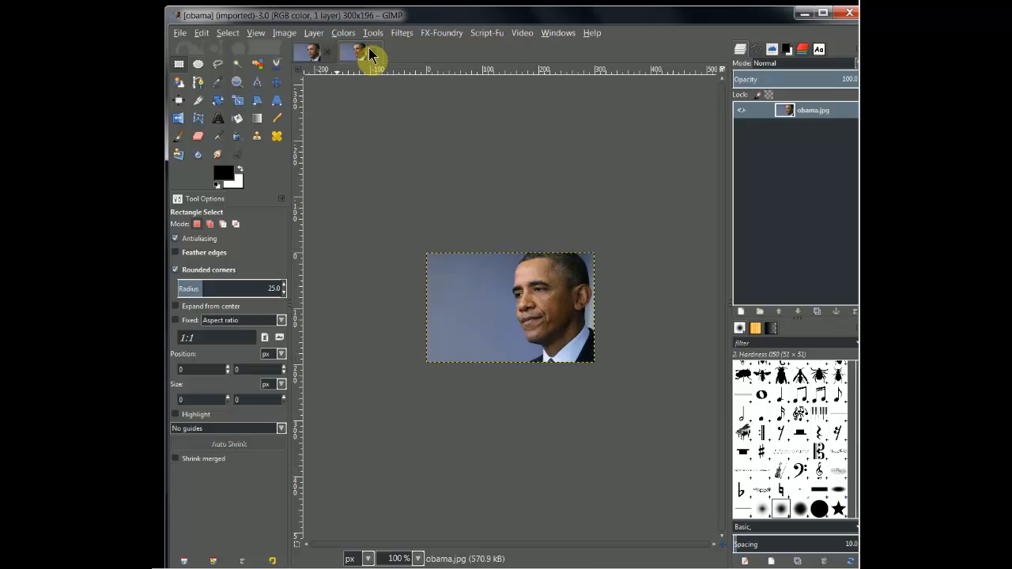
{"action": "left_click", "coordinate": [375, 54]}
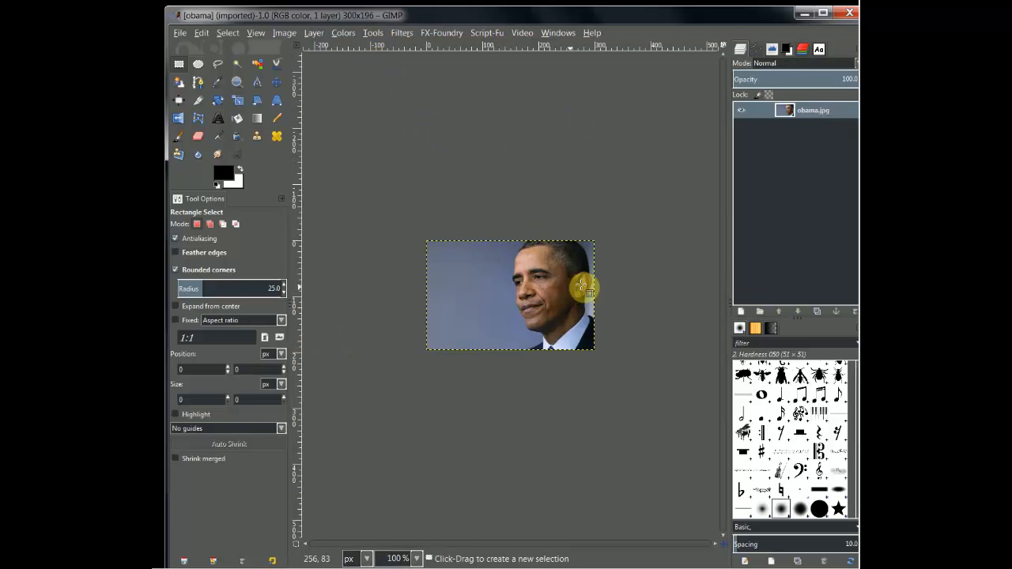
Erase a patch of the blue background beside the face using the Eraser with the 2. Hardness 100 brush
{"action": "left_click", "coordinate": [198, 138]}
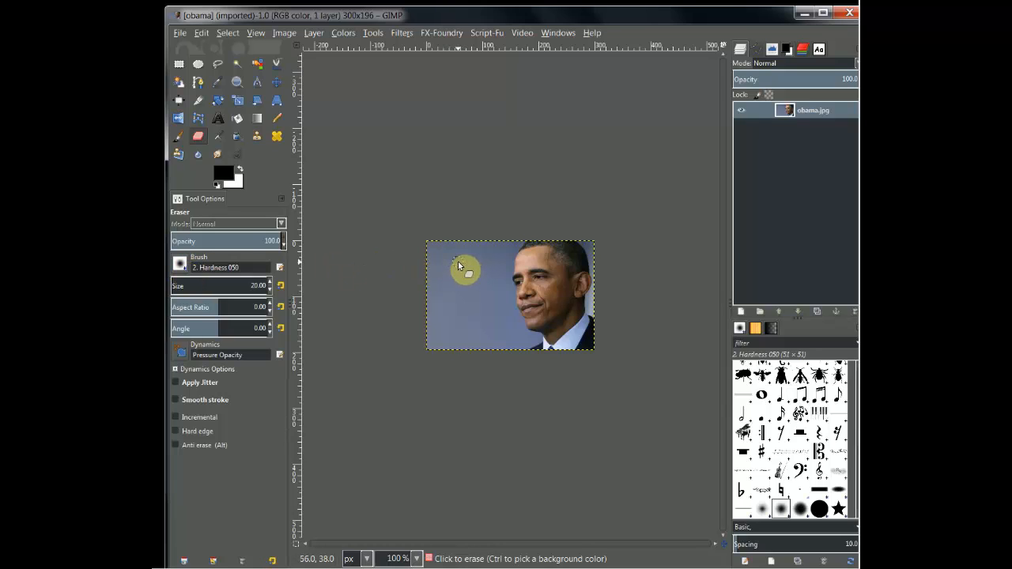
{"action": "left_click", "coordinate": [181, 269]}
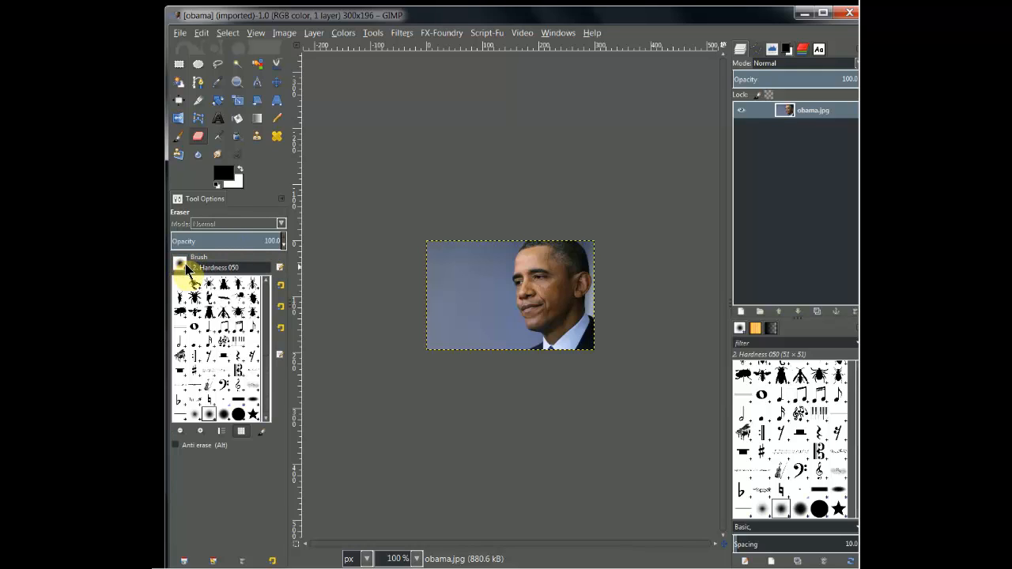
{"action": "left_click", "coordinate": [240, 416]}
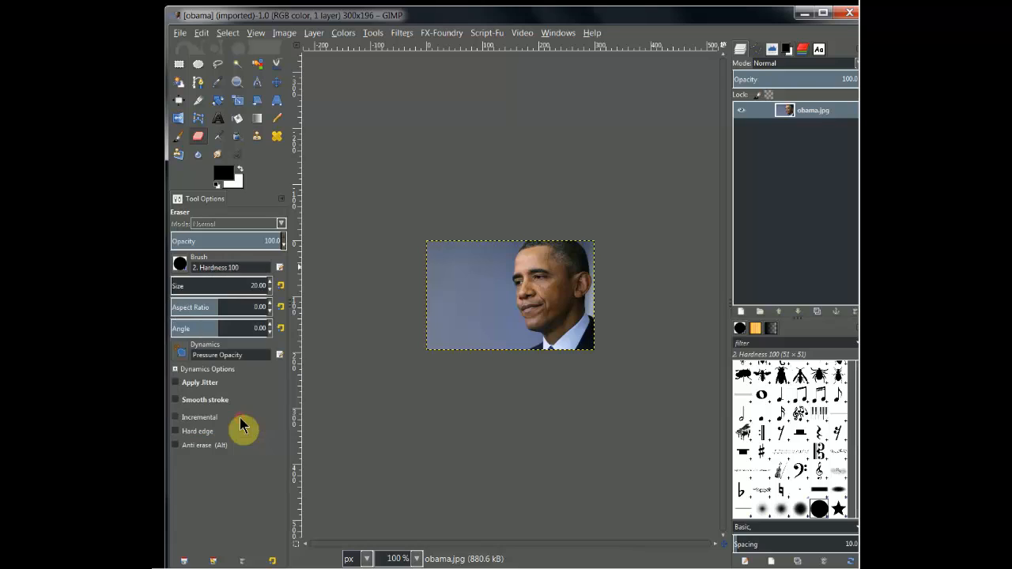
{"action": "mouse_move", "coordinate": [469, 257]}
{"action": "left_mouse_down"}
{"action": "mouse_move", "coordinate": [453, 296]}
{"action": "mouse_move", "coordinate": [451, 257]}
{"action": "left_mouse_up"}
Erase a spot in the lower background with the softer 2. Hardness 050 brush, and undo all the erasing
{"action": "left_click", "coordinate": [182, 269]}
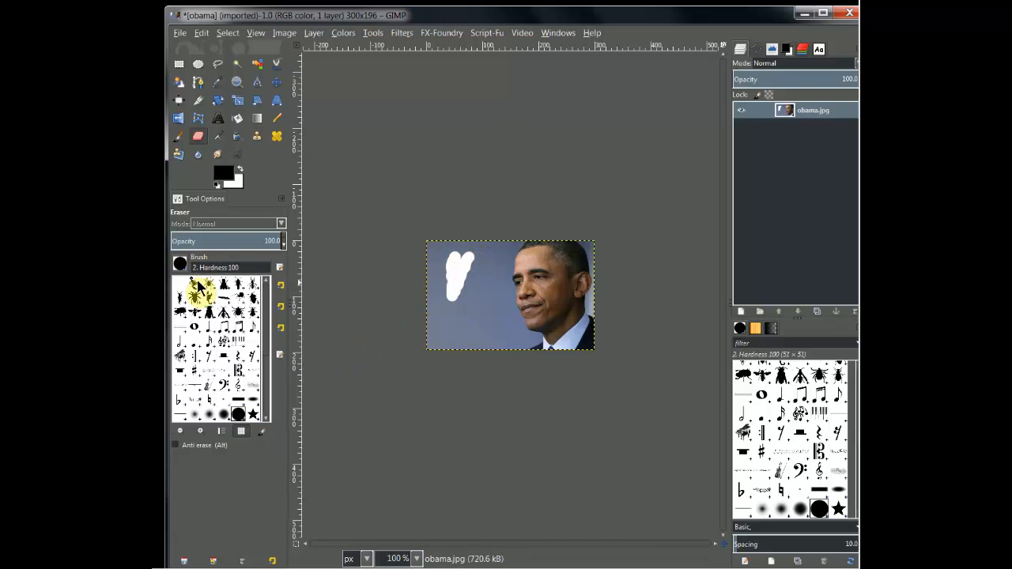
{"action": "left_click", "coordinate": [207, 414]}
{"action": "left_click_drag", "start_coordinate": [445, 323], "coordinate": [453, 331]}
{"action": "mouse_move", "coordinate": [456, 267]}
{"action": "left_mouse_down"}
{"action": "mouse_move", "coordinate": [463, 281]}
{"action": "mouse_move", "coordinate": [455, 272]}
{"action": "left_mouse_up"}
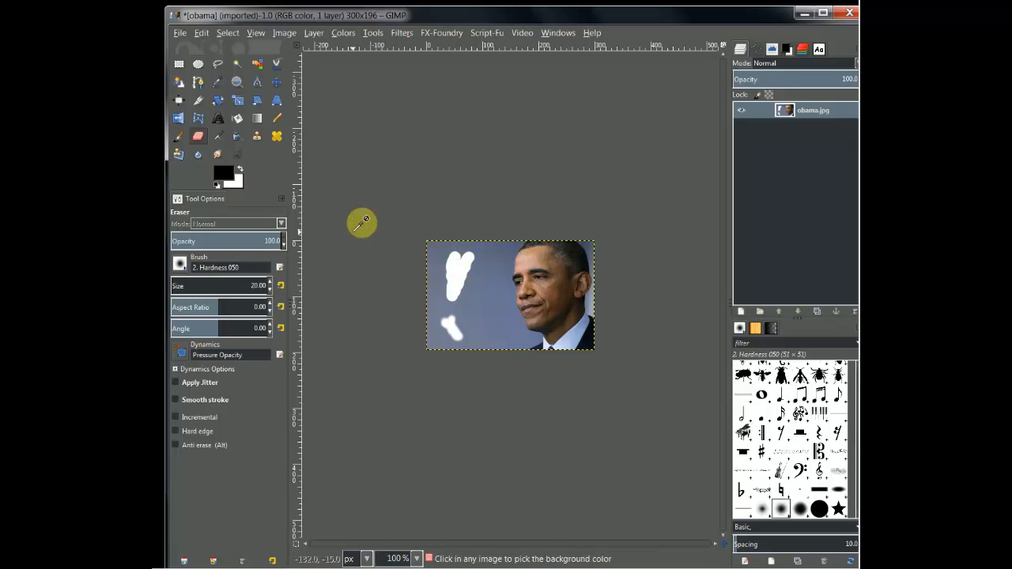
{"action": "key", "text": "ctrl+z"}
{"action": "key", "text": "ctrl+z"}
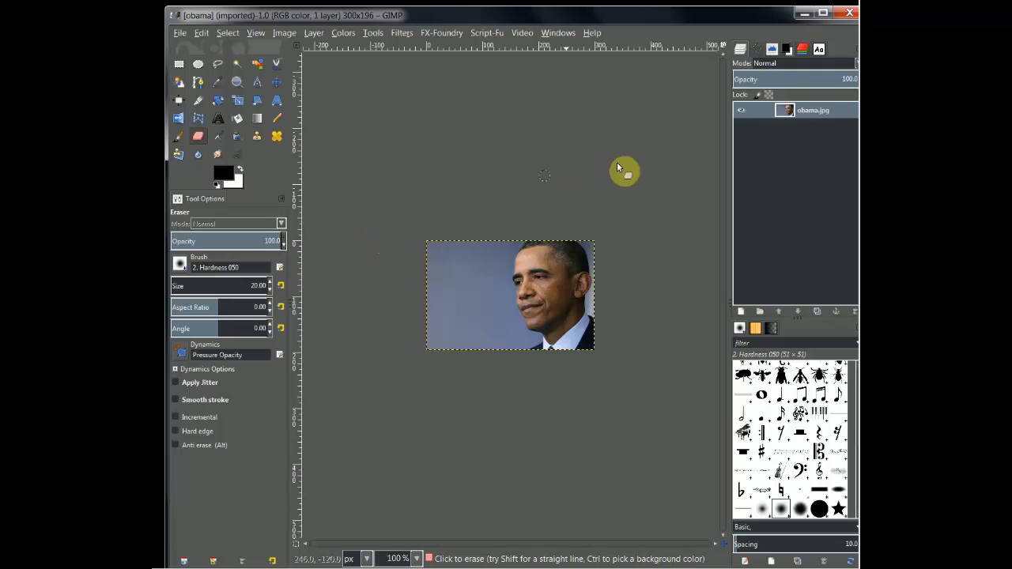
Add an alpha channel to the obama.jpg layer and erase the upper-left part of the background to transparency
{"action": "left_click", "coordinate": [795, 117]}
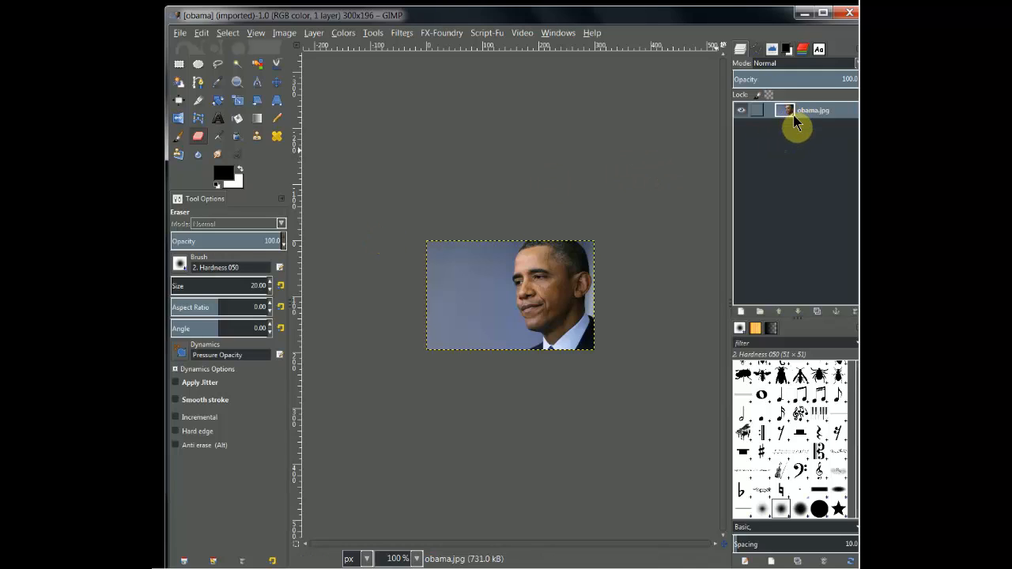
{"action": "right_click", "coordinate": [795, 117]}
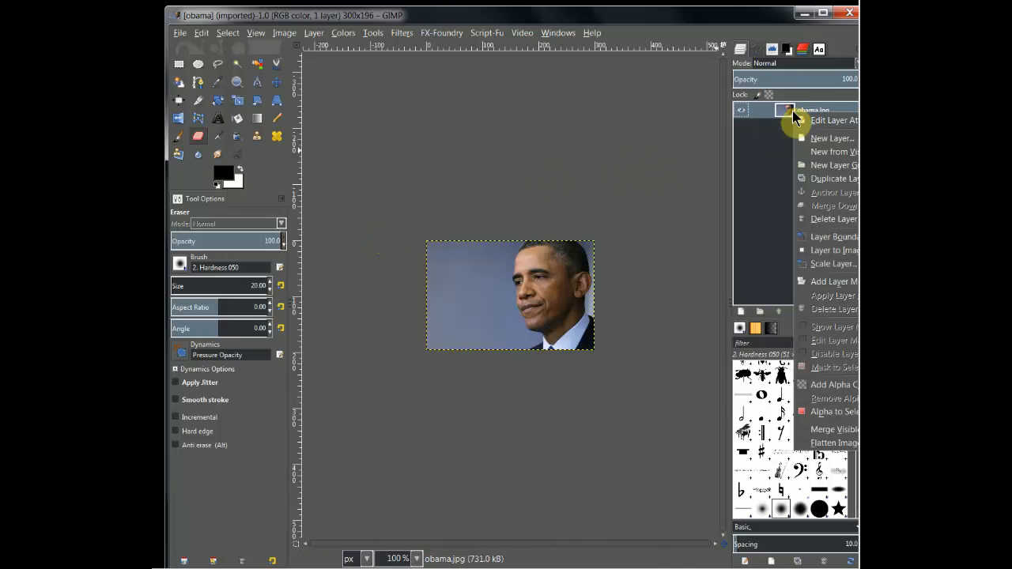
{"action": "left_click", "coordinate": [851, 391]}
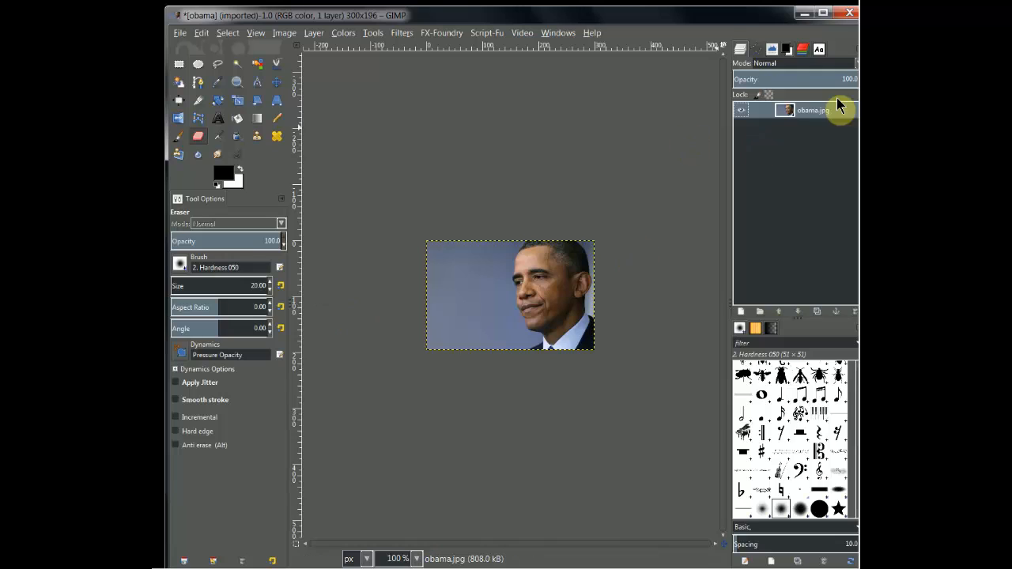
{"action": "left_click", "coordinate": [203, 137]}
{"action": "mouse_move", "coordinate": [462, 256]}
{"action": "left_mouse_down"}
{"action": "mouse_move", "coordinate": [447, 309]}
{"action": "mouse_move", "coordinate": [457, 255]}
{"action": "mouse_move", "coordinate": [447, 269]}
{"action": "mouse_move", "coordinate": [438, 256]}
{"action": "mouse_move", "coordinate": [454, 270]}
{"action": "mouse_move", "coordinate": [436, 269]}
{"action": "mouse_move", "coordinate": [449, 288]}
{"action": "mouse_move", "coordinate": [466, 280]}
{"action": "mouse_move", "coordinate": [444, 249]}
{"action": "mouse_move", "coordinate": [449, 263]}
{"action": "mouse_move", "coordinate": [436, 256]}
{"action": "mouse_move", "coordinate": [445, 269]}
{"action": "mouse_move", "coordinate": [435, 270]}
{"action": "mouse_move", "coordinate": [454, 237]}
{"action": "mouse_move", "coordinate": [454, 277]}
{"action": "mouse_move", "coordinate": [445, 246]}
{"action": "left_mouse_up"}
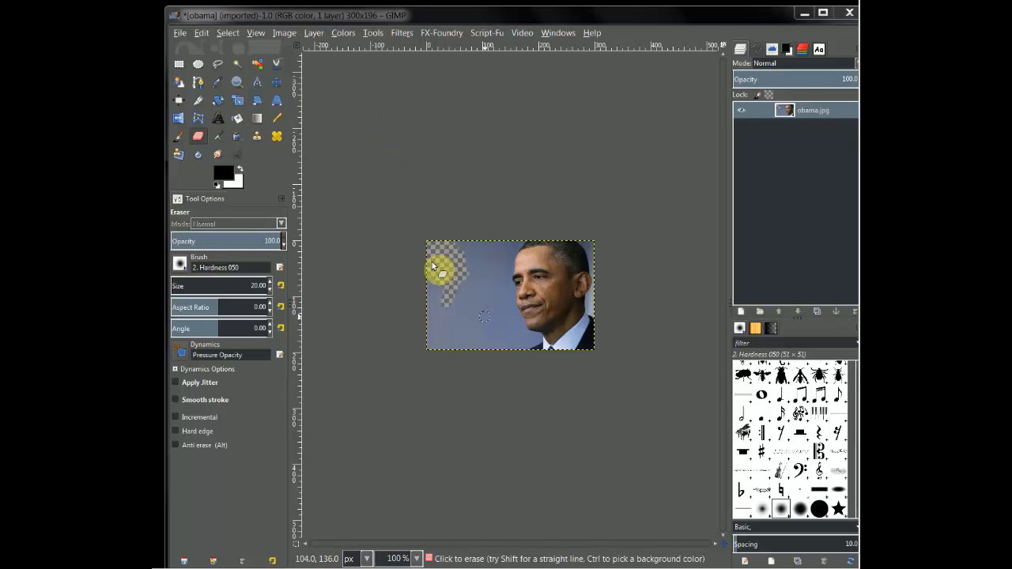
Select the blue background areas in front of the face with Fuzzy Select and delete them
{"action": "left_click", "coordinate": [239, 66]}
{"action": "left_click", "coordinate": [490, 324]}
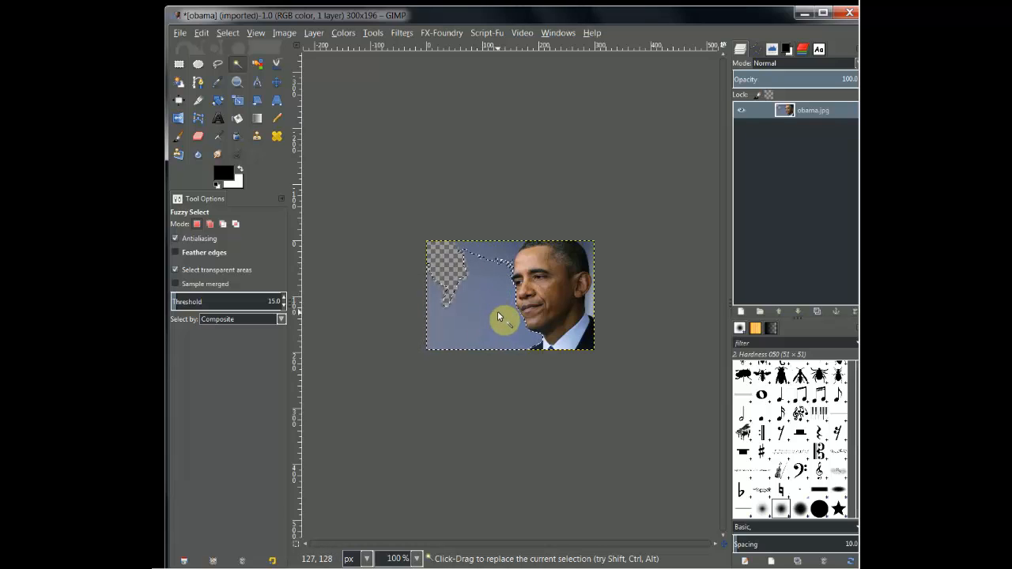
{"action": "key", "text": "Delete"}
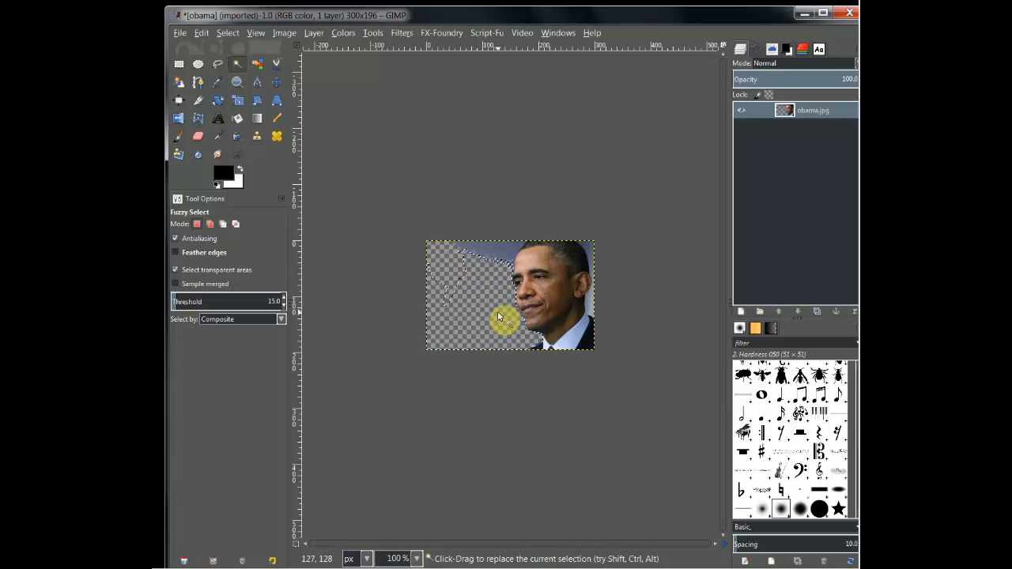
{"action": "left_click", "coordinate": [497, 257]}
{"action": "key", "text": "Delete"}
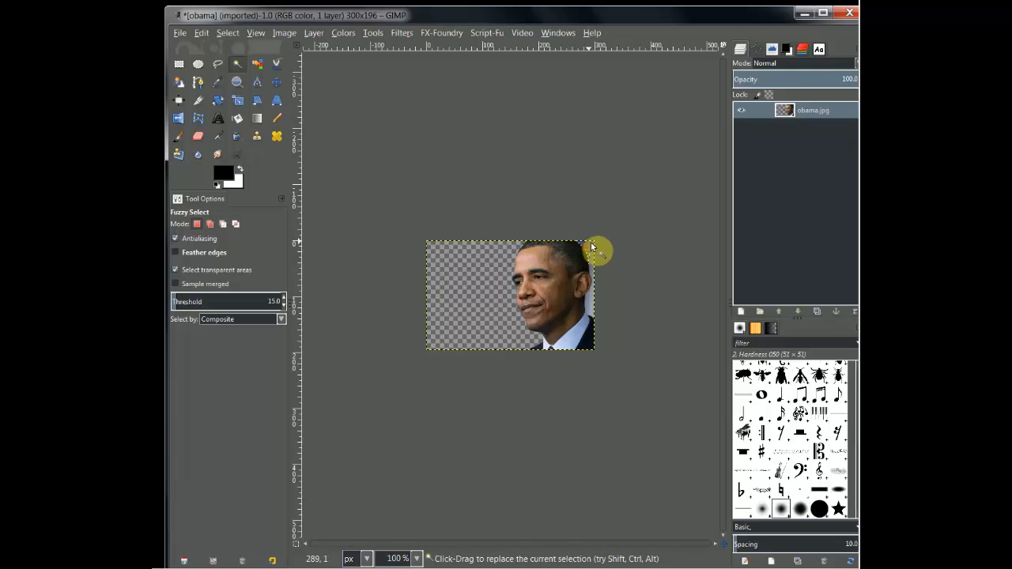
Clear the remaining background strips behind the head and above the shoulder using Fuzzy Select
{"action": "left_click", "coordinate": [591, 279]}
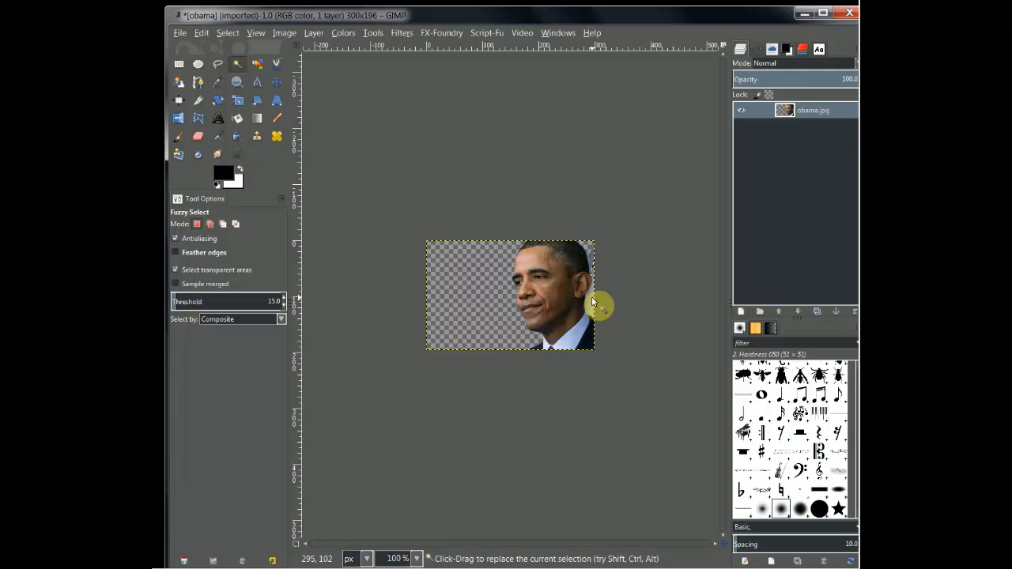
{"action": "left_click", "coordinate": [591, 298]}
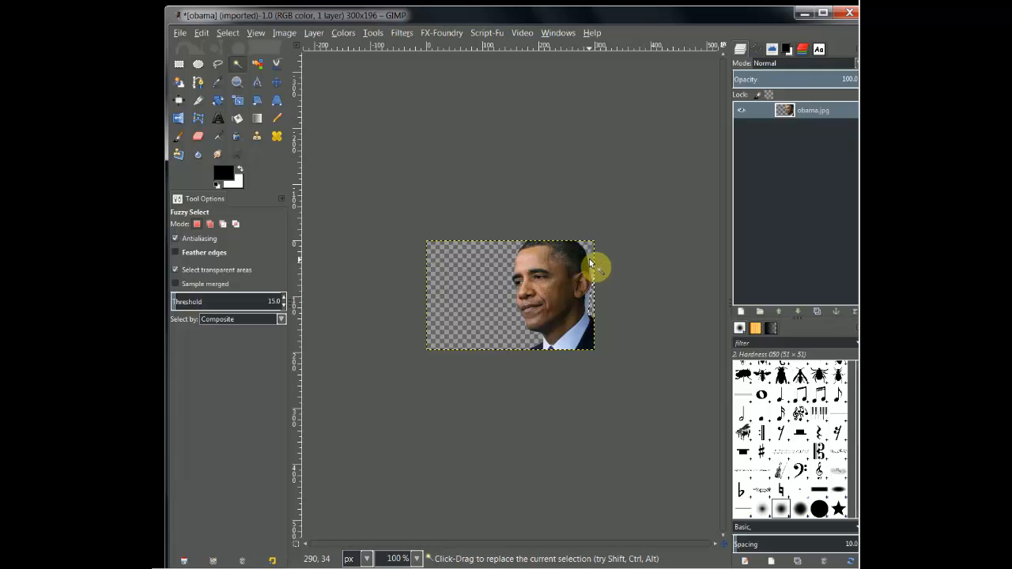
{"action": "left_click", "coordinate": [588, 307]}
{"action": "left_click_drag", "start_coordinate": [589, 307], "coordinate": [602, 308]}
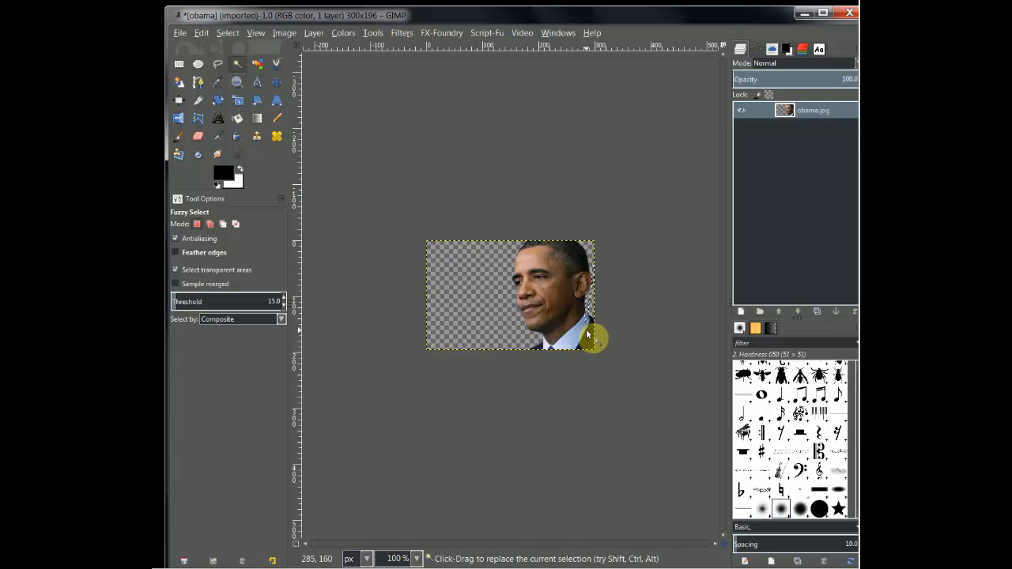
Undo all the Fuzzy Select background deletions, keeping only the erased upper-left patch
{"action": "key", "text": "ctrl"}
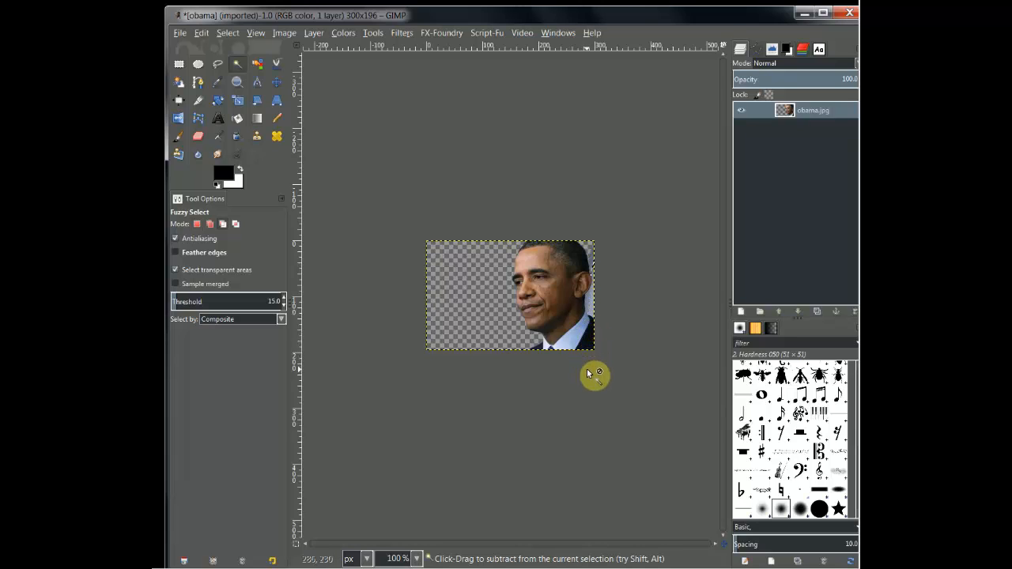
{"action": "key", "text": "ctrl+z"}
{"action": "key", "text": "ctrl+z"}
{"action": "key", "text": "ctrl+z"}
{"action": "key", "text": "ctrl+z"}
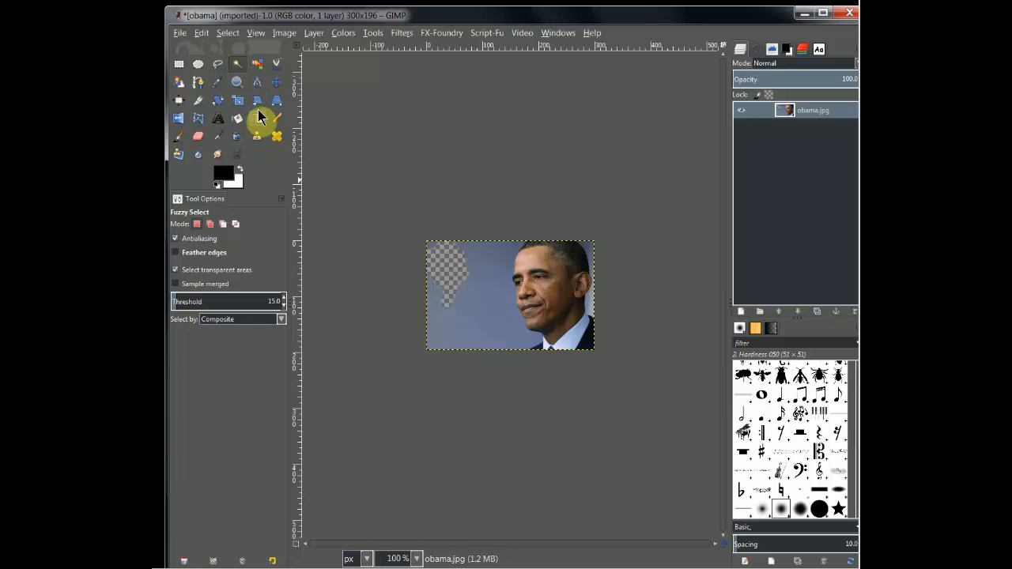
Outline the background in front of the forehead, up past the image's upper edge, with Free Select and delete it to transparency
{"action": "left_click", "coordinate": [218, 67]}
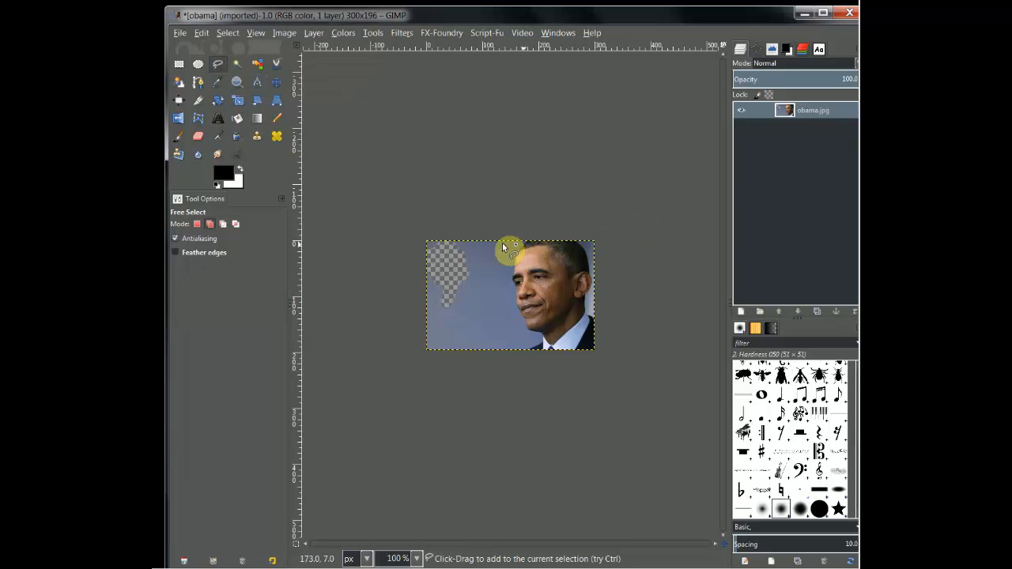
{"action": "left_click", "coordinate": [237, 82]}
{"action": "left_click_drag", "start_coordinate": [407, 185], "coordinate": [642, 386]}
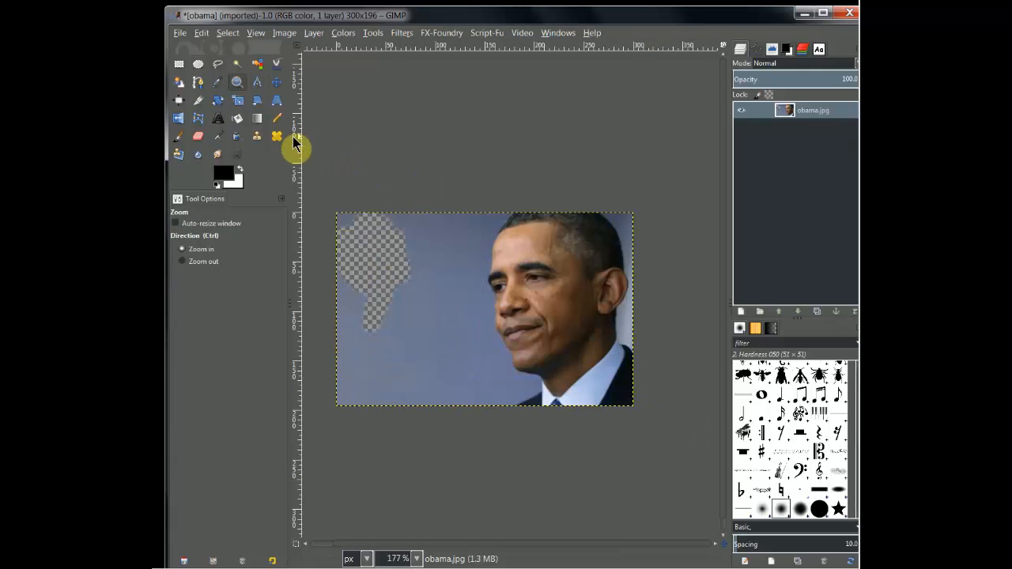
{"action": "left_click", "coordinate": [507, 299]}
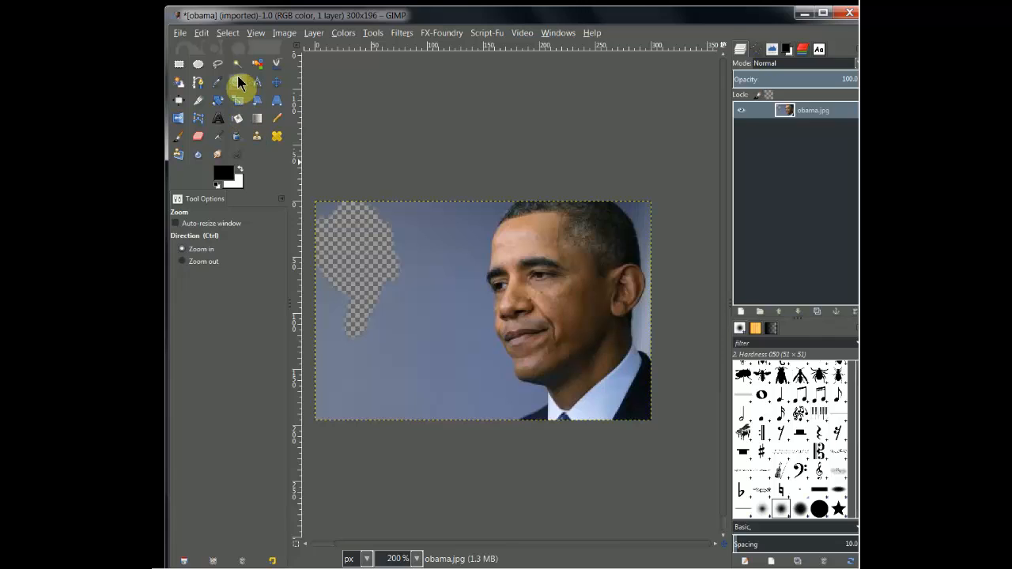
{"action": "left_click", "coordinate": [217, 65]}
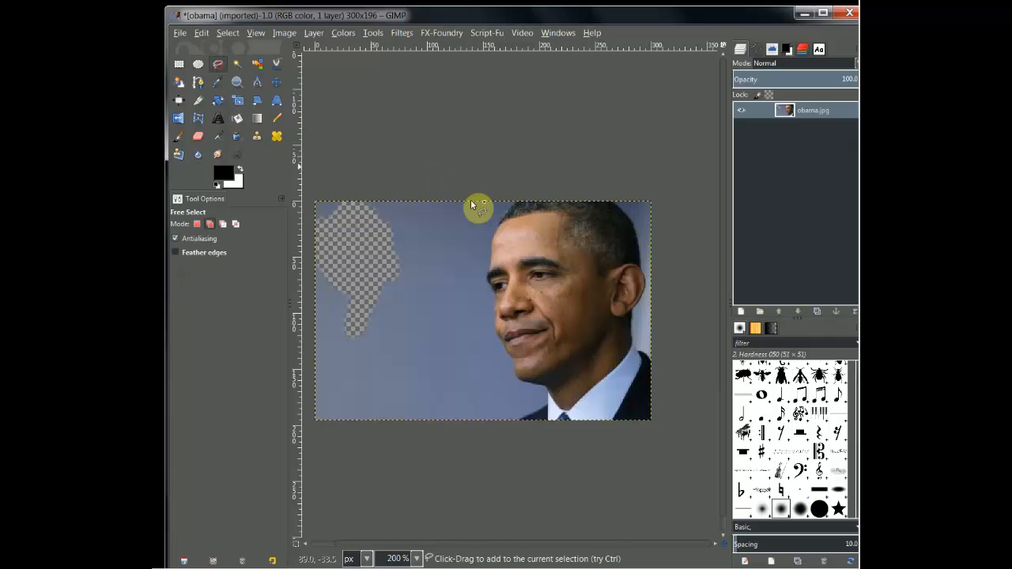
{"action": "left_click", "coordinate": [515, 203]}
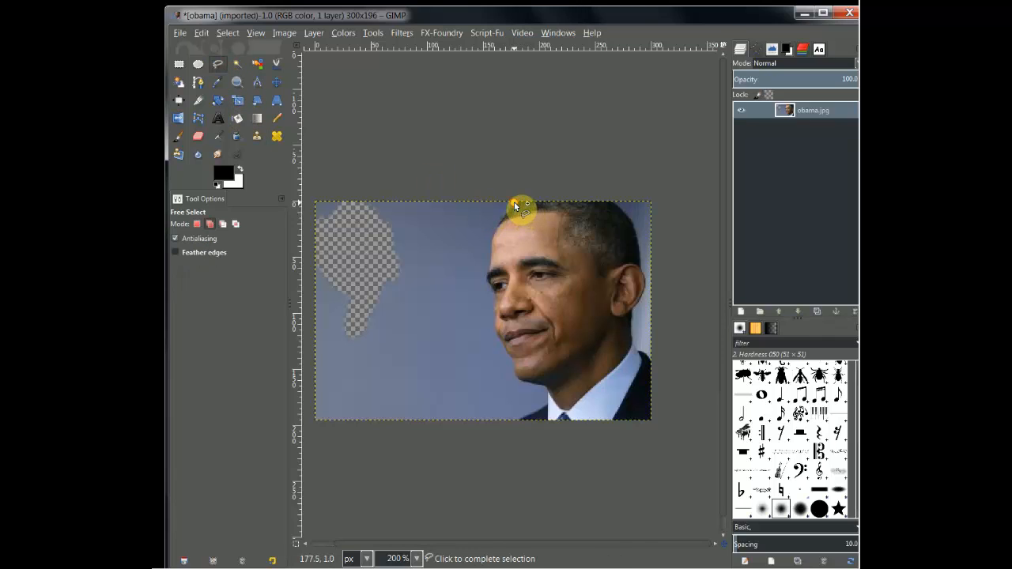
{"action": "left_click", "coordinate": [498, 223]}
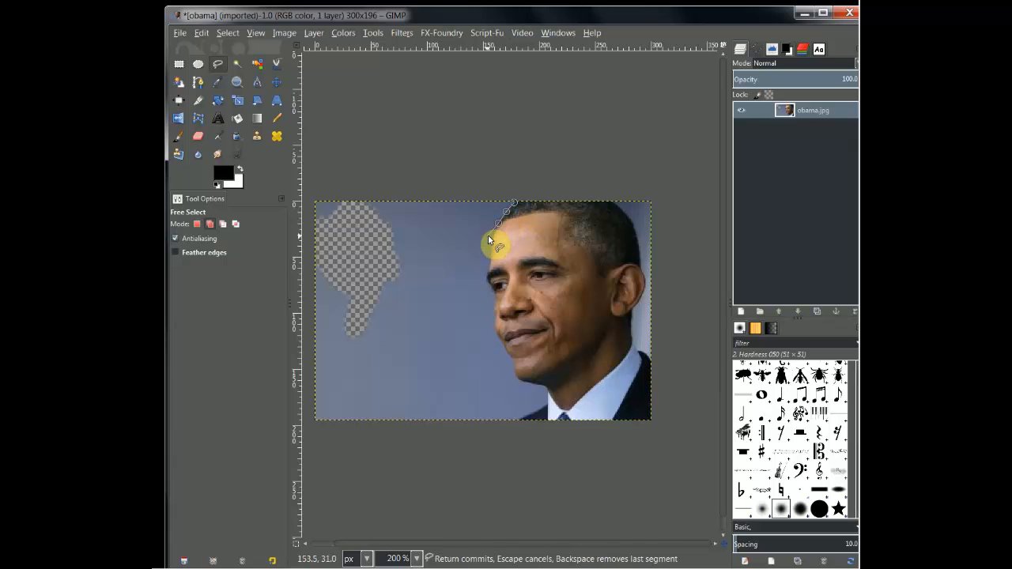
{"action": "left_click", "coordinate": [491, 239]}
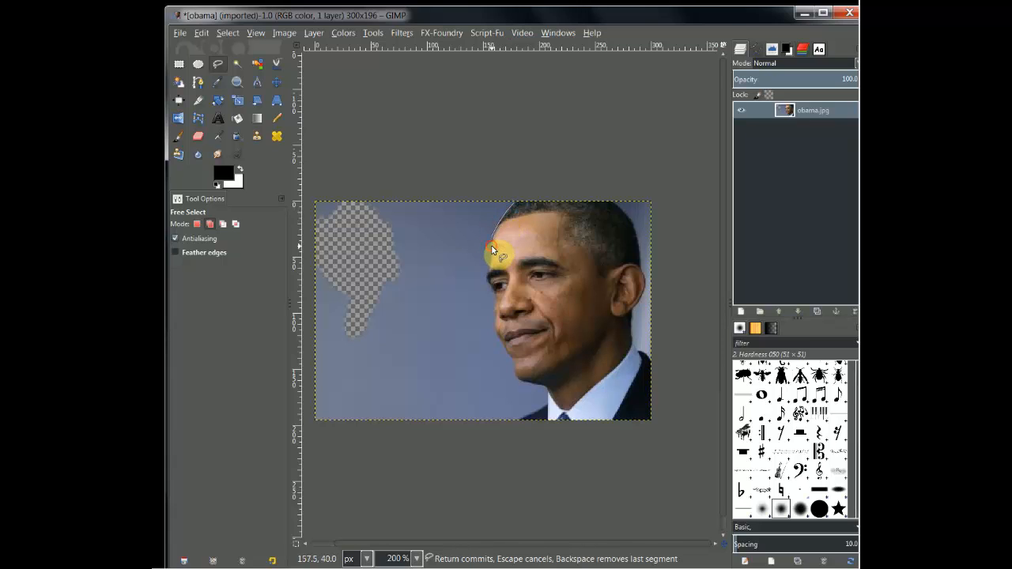
{"action": "left_click", "coordinate": [491, 250]}
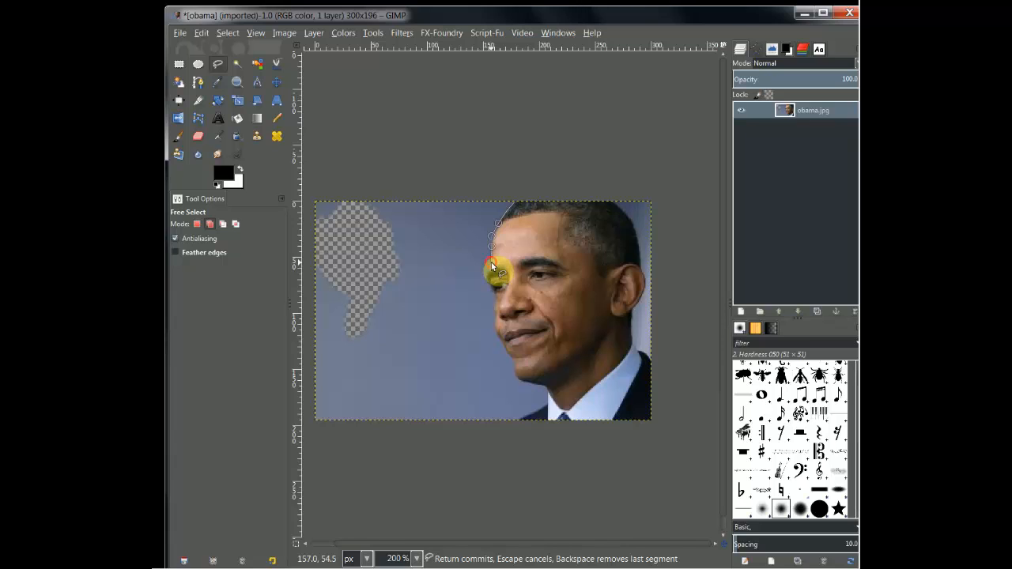
{"action": "left_click", "coordinate": [425, 255]}
{"action": "left_click", "coordinate": [448, 174]}
{"action": "left_click", "coordinate": [521, 173]}
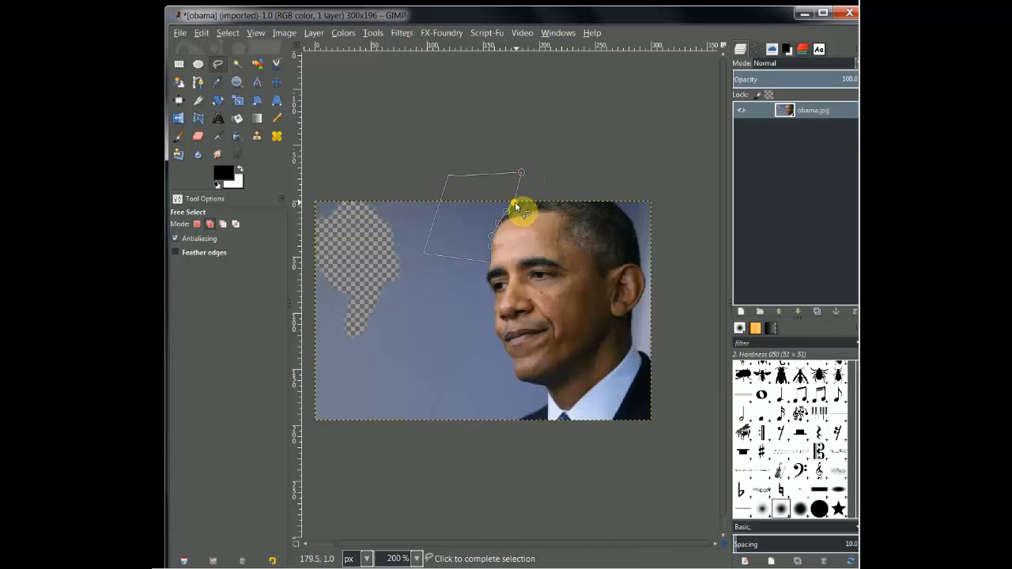
{"action": "left_click", "coordinate": [515, 203]}
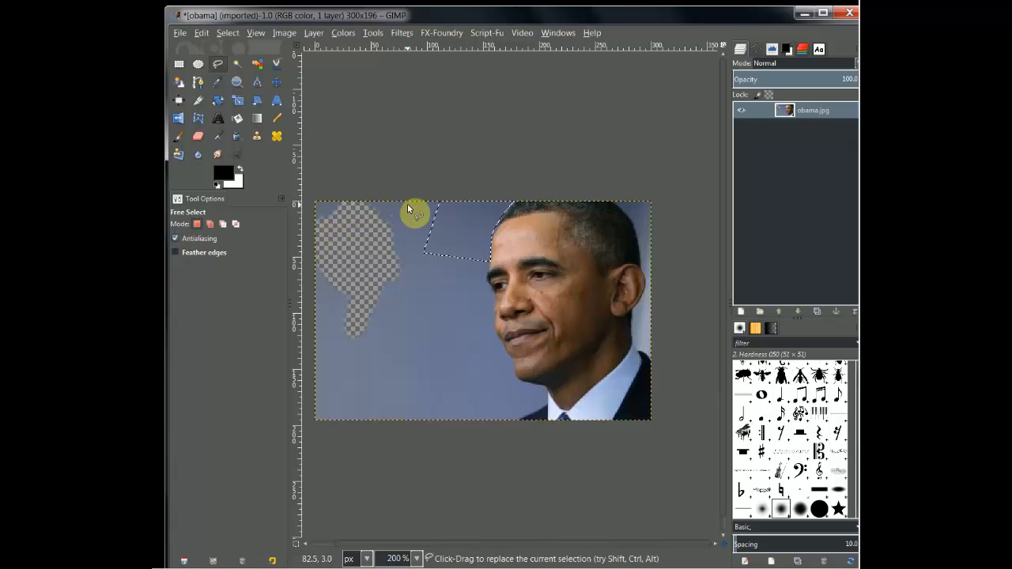
{"action": "key", "text": "Delete"}
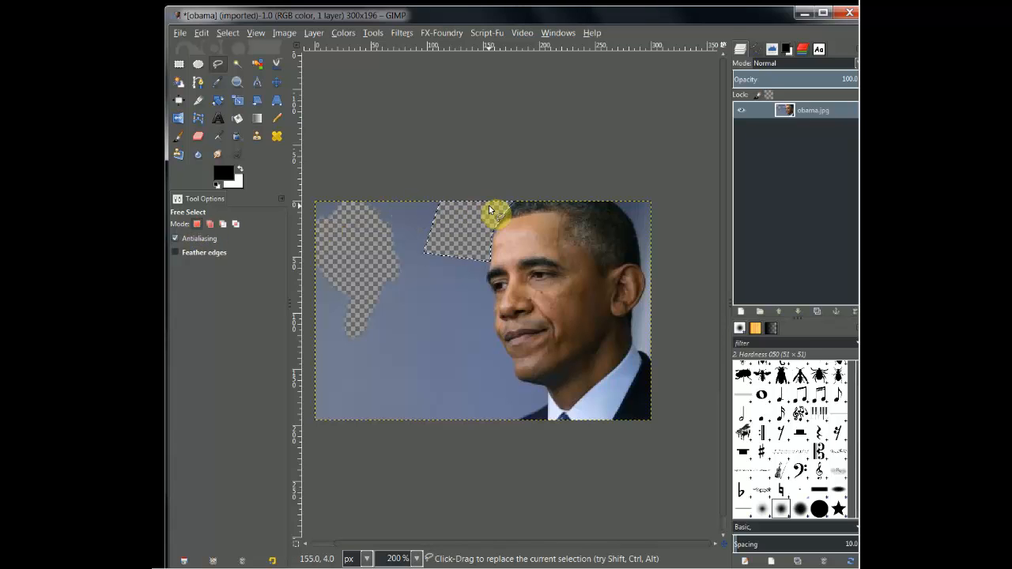
Outline a small background patch beside the eyebrow with Free Select and delete it to transparency
{"action": "left_click", "coordinate": [489, 271]}
{"action": "left_click", "coordinate": [488, 278]}
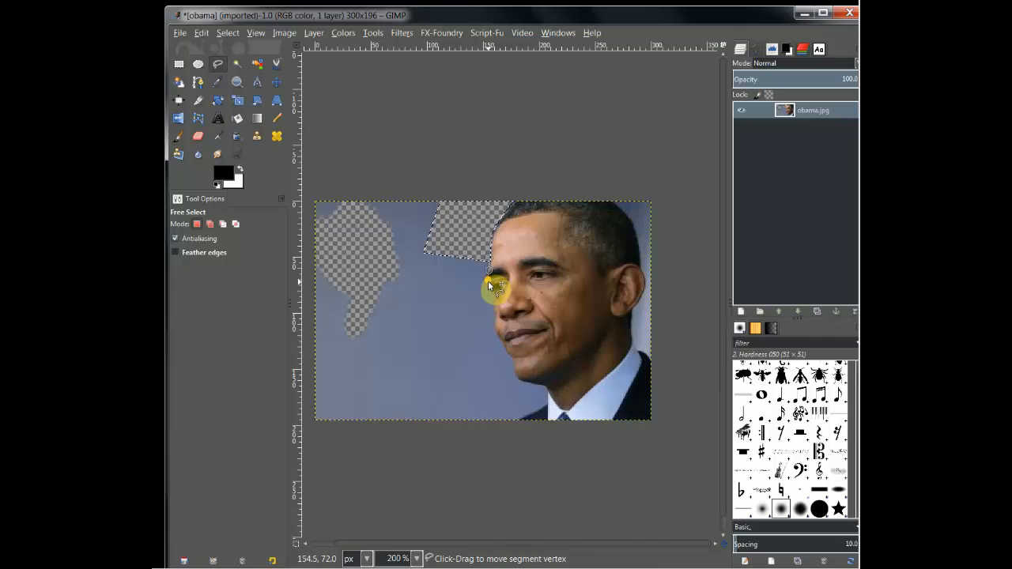
{"action": "left_click", "coordinate": [466, 301]}
{"action": "left_click", "coordinate": [452, 283]}
{"action": "left_click", "coordinate": [488, 269]}
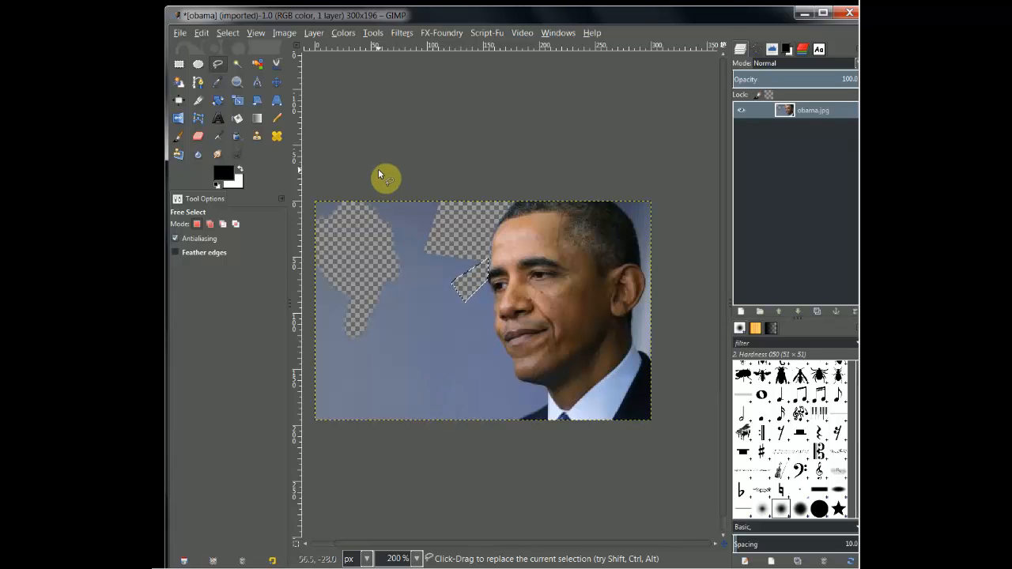
Open a fresh copy of obama.jpg as a separate image
{"action": "left_click_drag", "start_coordinate": [118, 150], "coordinate": [205, 142]}
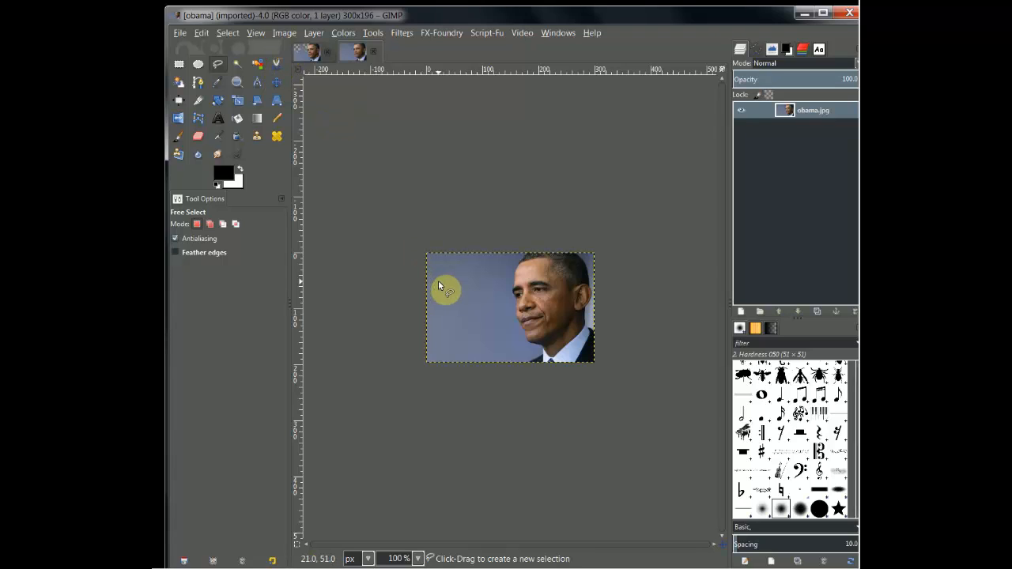
{"action": "left_click", "coordinate": [285, 34]}
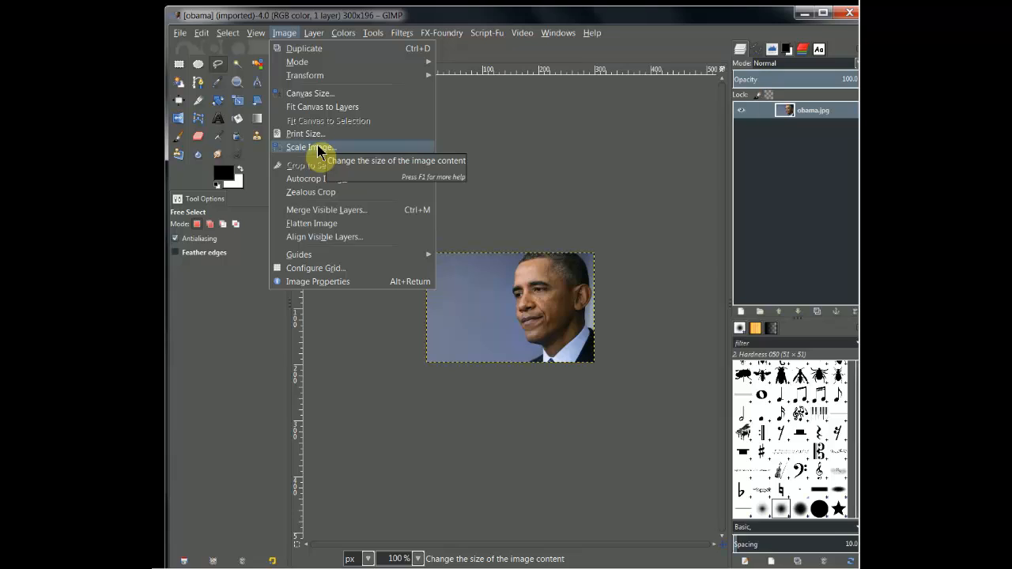
{"action": "left_click", "coordinate": [286, 34]}
Scale the obama.jpg layer to 502 × 328 px with its aspect ratio kept, repositioning it roughly centred over the canvas
{"action": "left_click", "coordinate": [238, 98]}
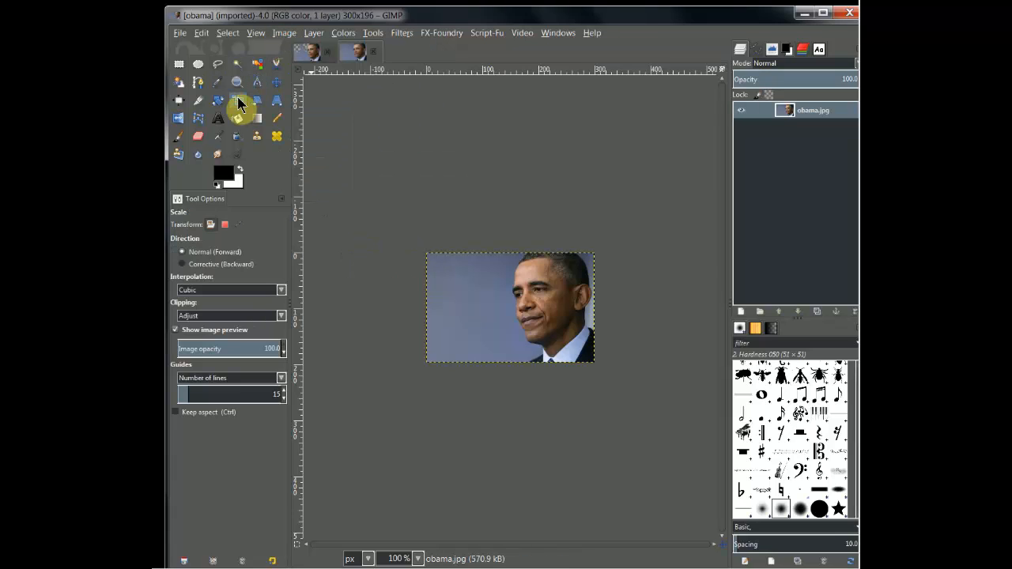
{"action": "left_click", "coordinate": [495, 298]}
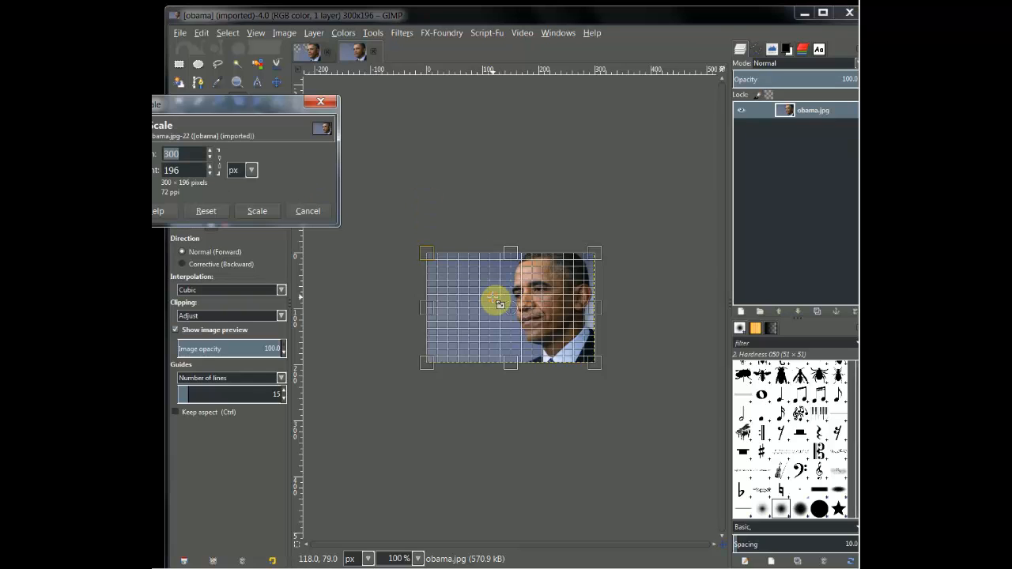
{"action": "left_click_drag", "start_coordinate": [269, 109], "coordinate": [372, 102]}
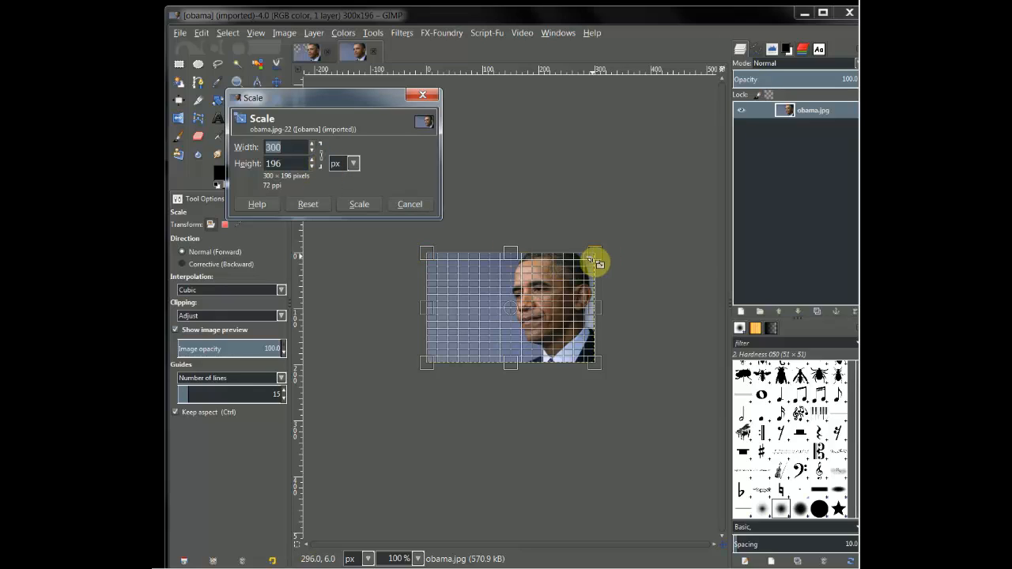
{"action": "left_click_drag", "start_coordinate": [611, 258], "coordinate": [664, 183]}
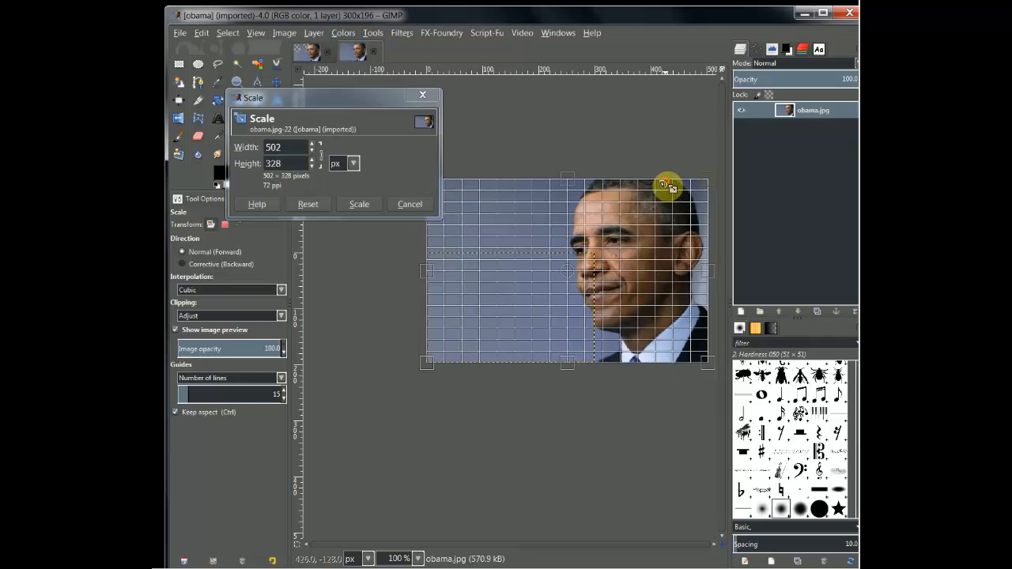
{"action": "left_click_drag", "start_coordinate": [570, 272], "coordinate": [512, 289]}
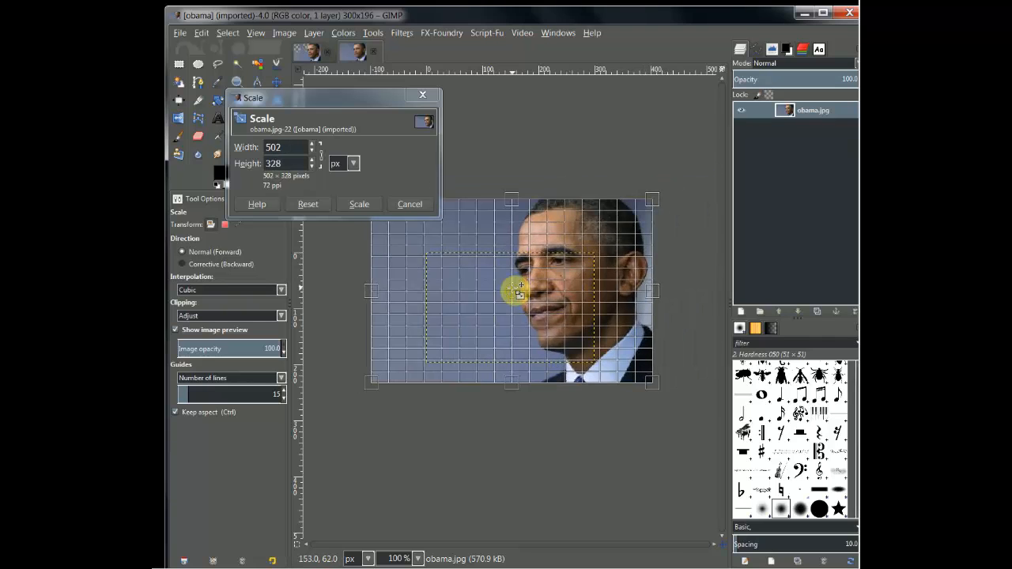
{"action": "left_click", "coordinate": [356, 205]}
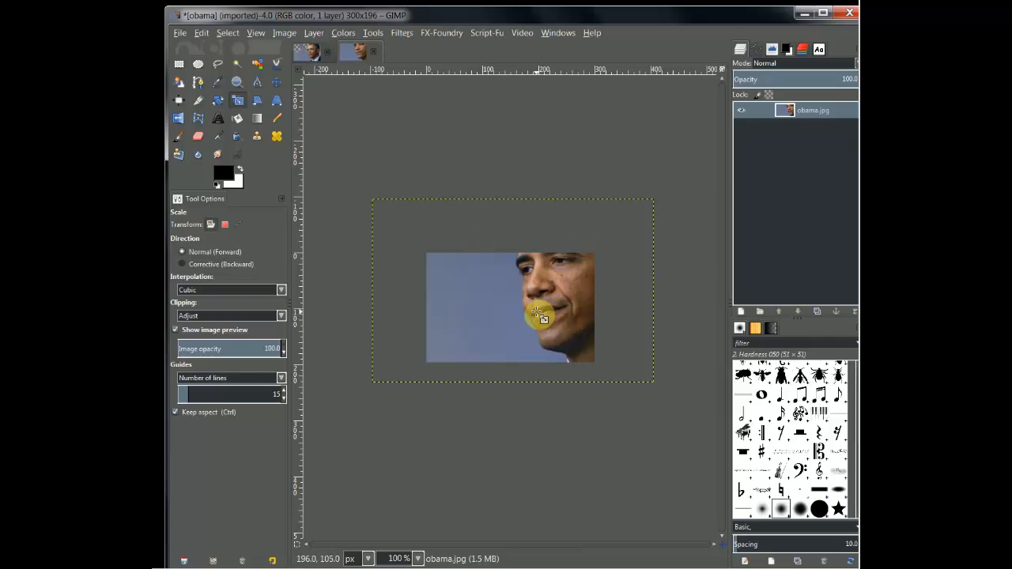
Resize the image canvas to 518 × 338 px with the content centred
{"action": "left_click", "coordinate": [286, 35]}
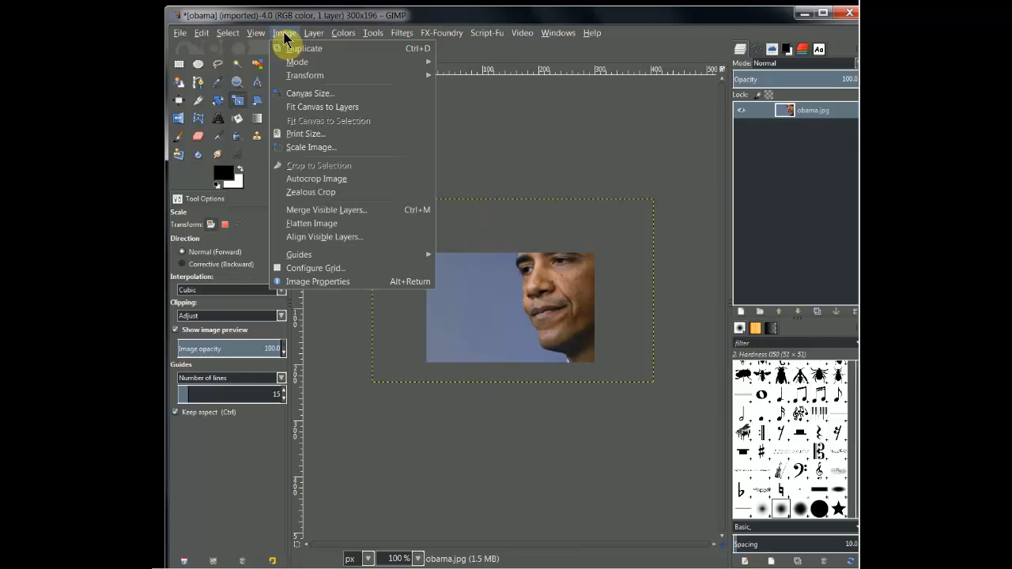
{"action": "left_click", "coordinate": [317, 94]}
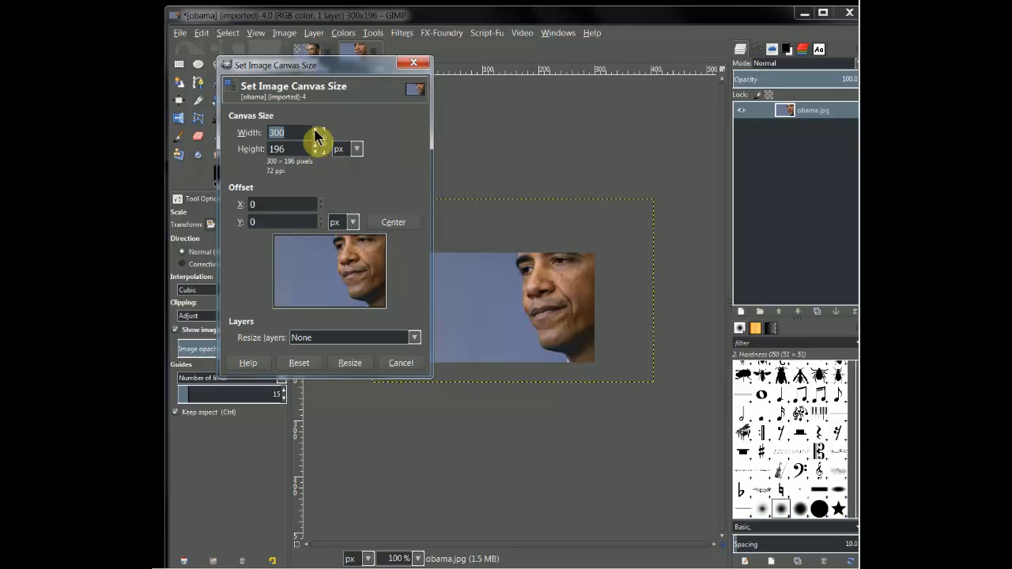
{"action": "left_click", "coordinate": [314, 130]}
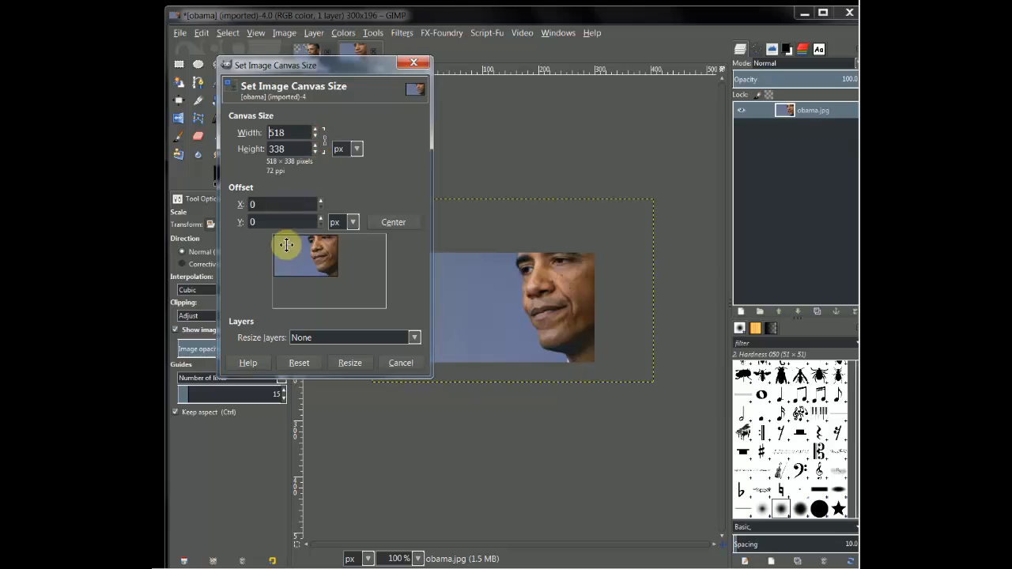
{"action": "left_click", "coordinate": [407, 227]}
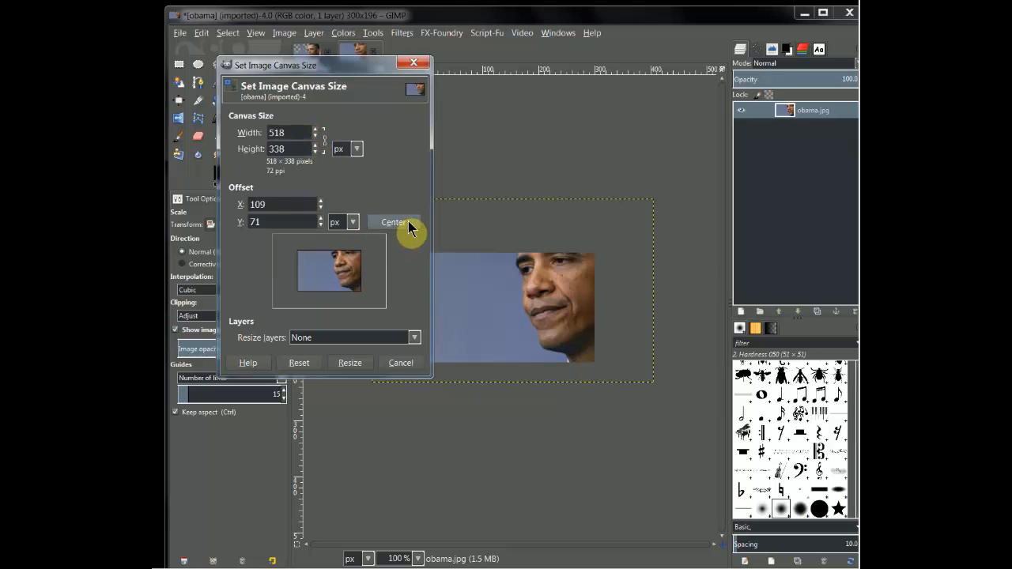
{"action": "left_click", "coordinate": [358, 365]}
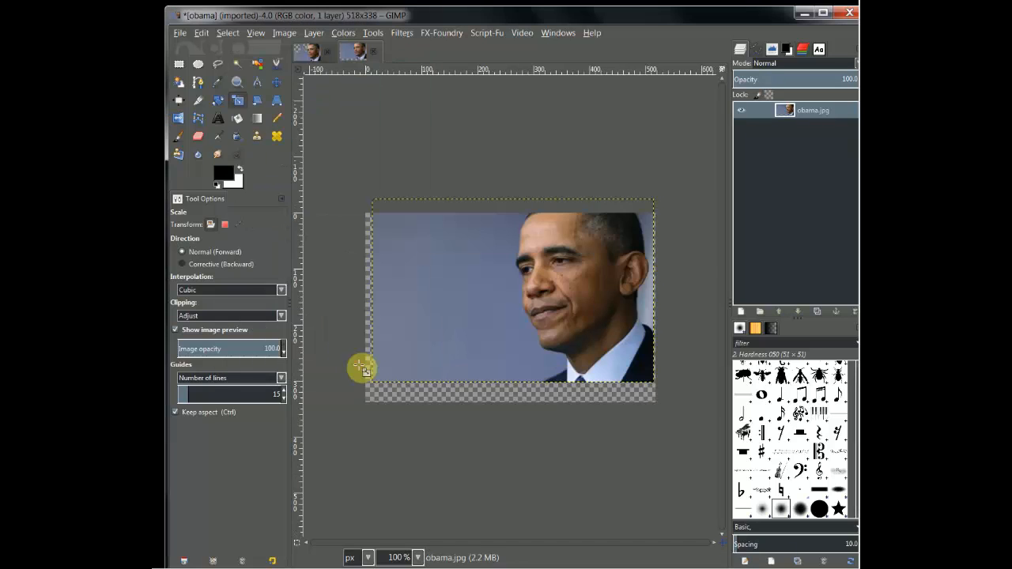
Move the enlarged layer down and left so it fits inside the canvas against its left edge
{"action": "left_click", "coordinate": [276, 82]}
{"action": "left_click_drag", "start_coordinate": [441, 203], "coordinate": [467, 287]}
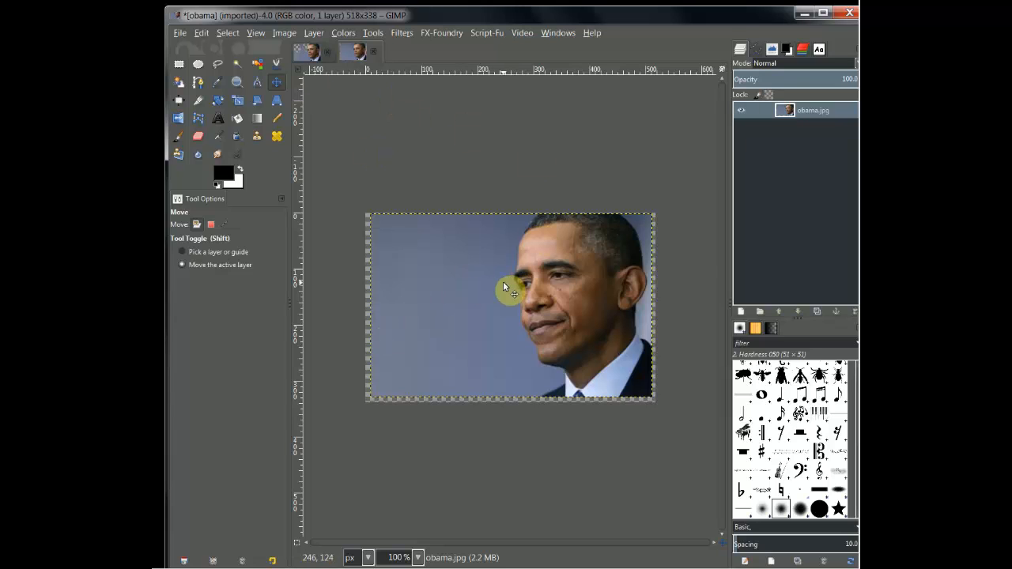
{"action": "mouse_move", "coordinate": [474, 282]}
{"action": "left_mouse_down"}
{"action": "mouse_move", "coordinate": [556, 258]}
{"action": "mouse_move", "coordinate": [469, 286]}
{"action": "left_mouse_up"}
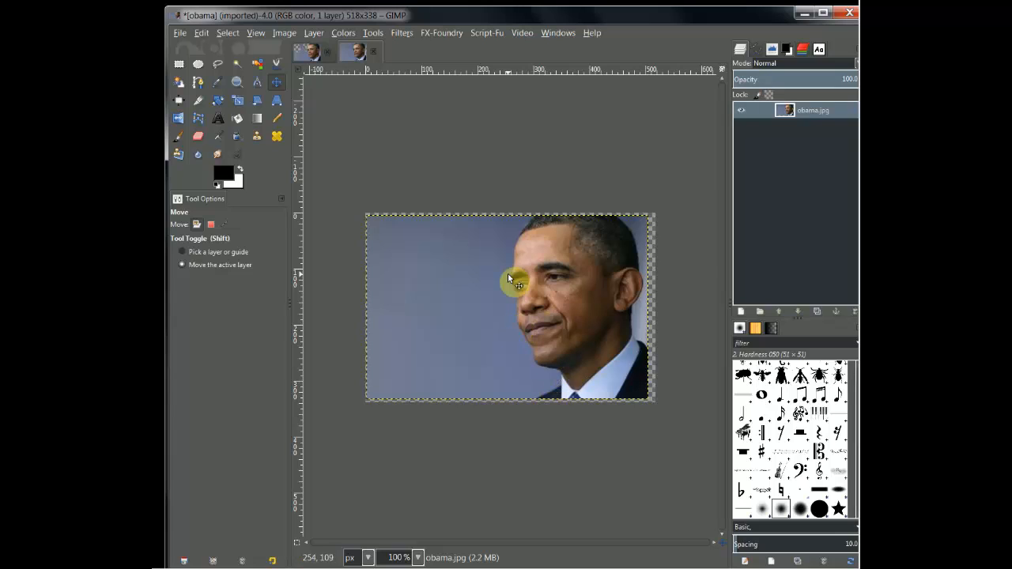
Erase a patch of the blue background near the photo's left edge with the Eraser at size 20
{"action": "left_click", "coordinate": [203, 140]}
{"action": "mouse_move", "coordinate": [384, 239]}
{"action": "left_mouse_down"}
{"action": "mouse_move", "coordinate": [402, 290]}
{"action": "mouse_move", "coordinate": [395, 261]}
{"action": "mouse_move", "coordinate": [402, 281]}
{"action": "mouse_move", "coordinate": [408, 241]}
{"action": "mouse_move", "coordinate": [379, 324]}
{"action": "mouse_move", "coordinate": [399, 273]}
{"action": "mouse_move", "coordinate": [387, 256]}
{"action": "mouse_move", "coordinate": [384, 306]}
{"action": "mouse_move", "coordinate": [383, 277]}
{"action": "left_mouse_up"}
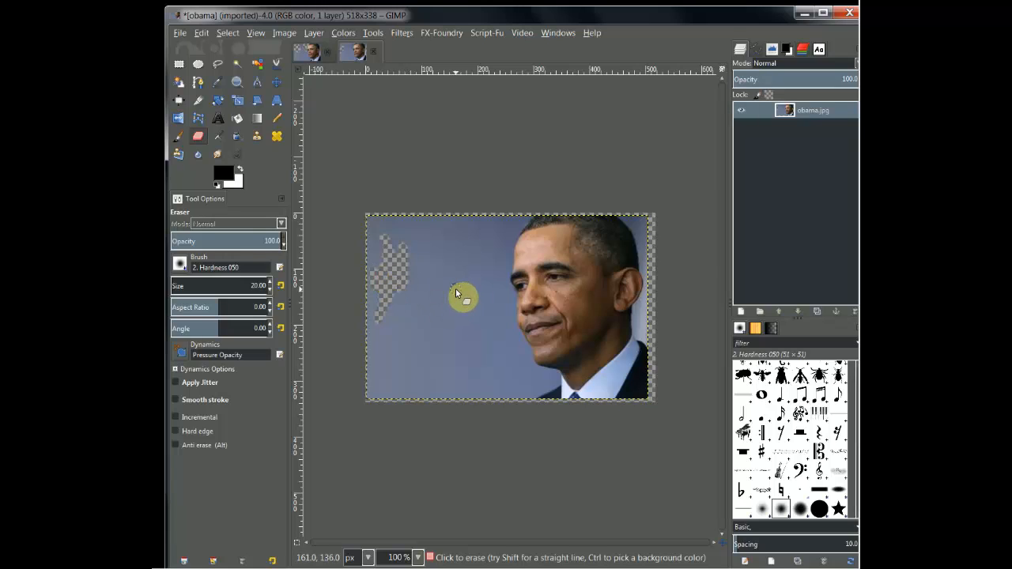